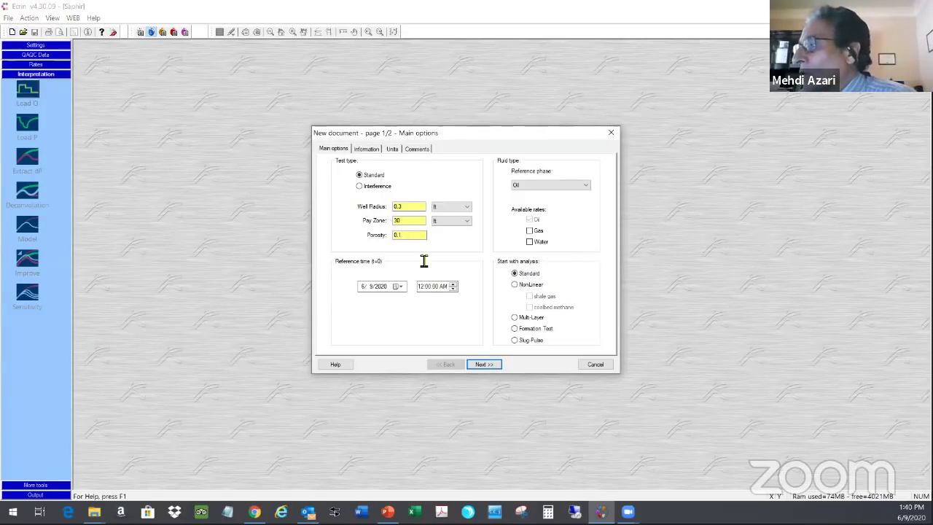
# Step: Start a new Standard test document and set its well radius to 0.35 ft
pyautogui.press('Escape')
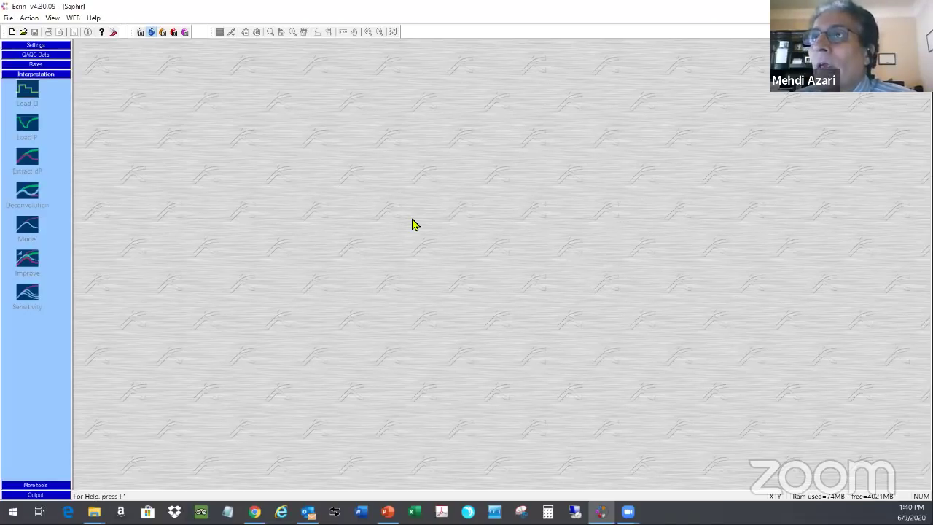
pyautogui.click(12, 34)
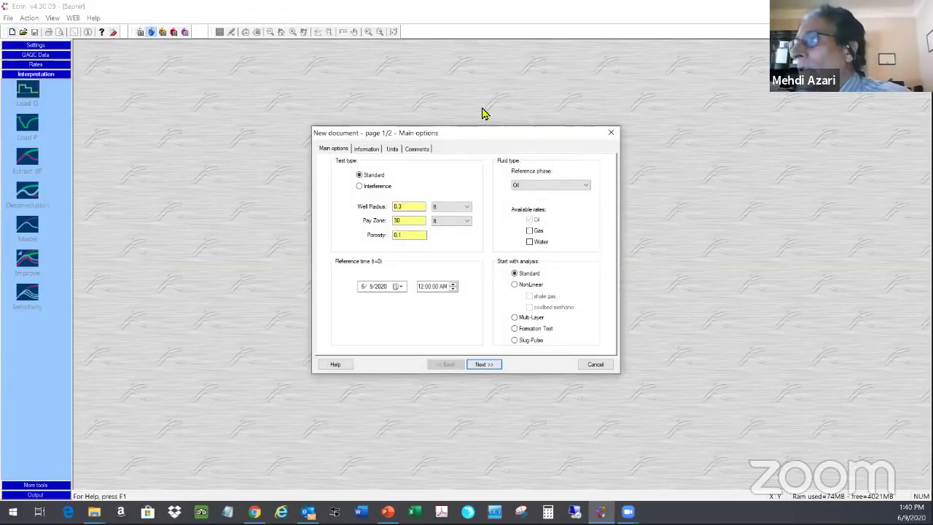
pyautogui.moveTo(430, 134); pyautogui.dragTo(349, 130)
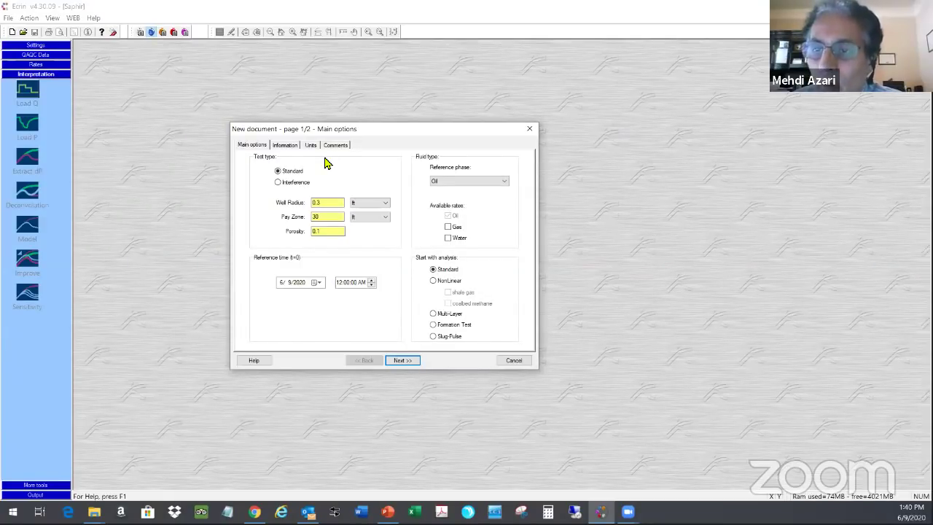
pyautogui.doubleClick(327, 204)
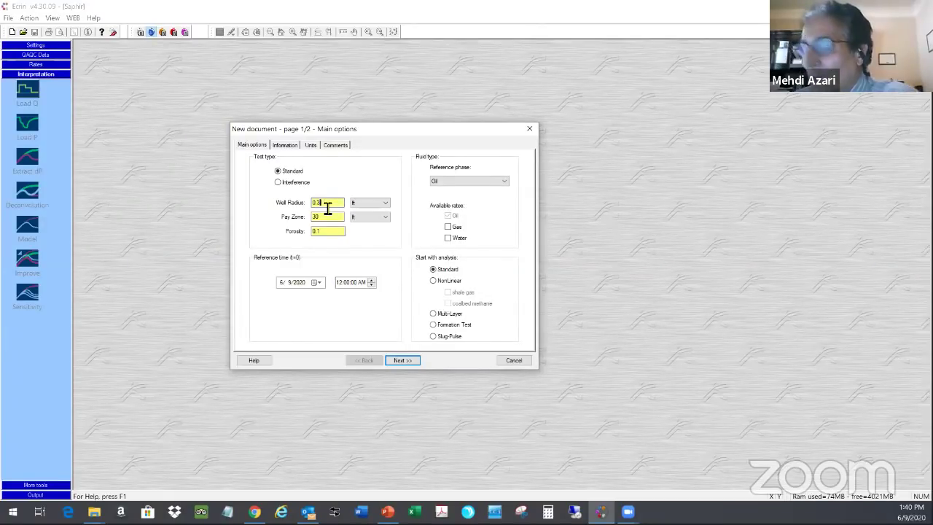
pyautogui.write('0.')
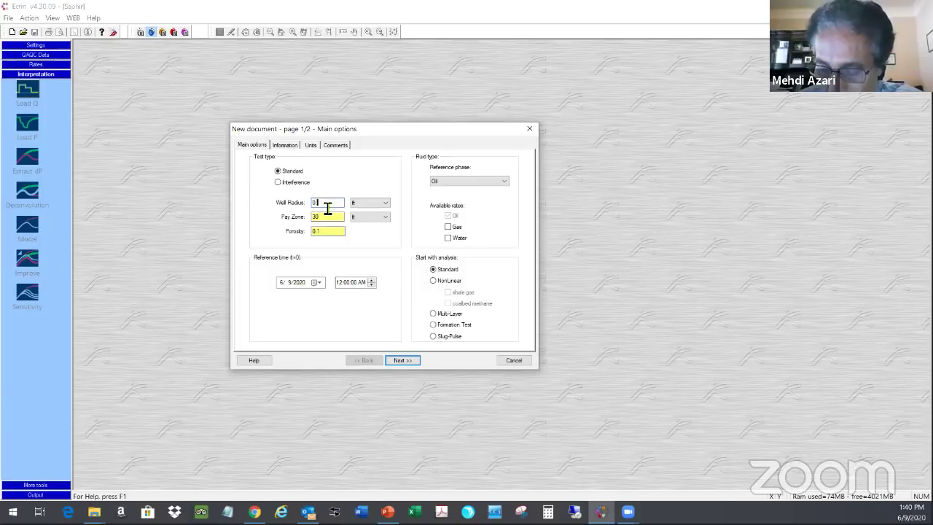
pyautogui.write('35')
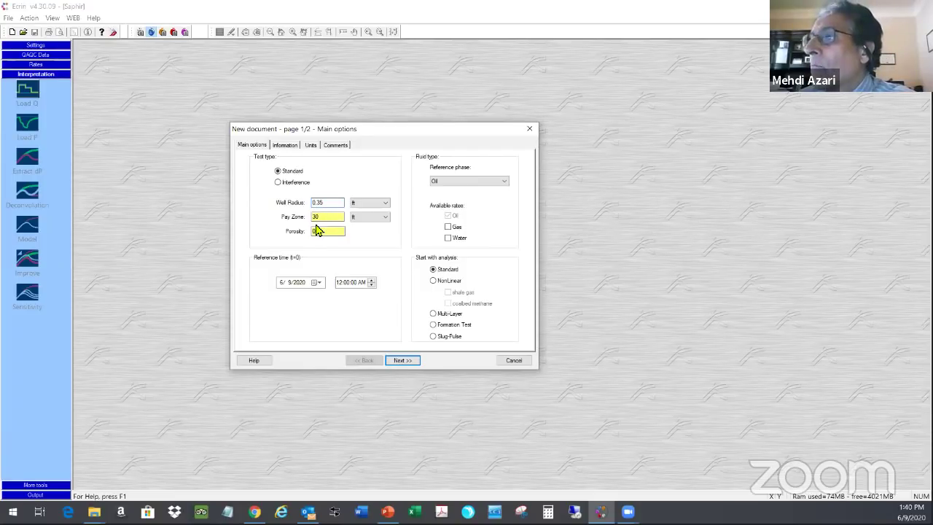
# Step: Set the pay zone to 50 ft and the porosity to 0.15
pyautogui.doubleClick(328, 220)
pyautogui.press('BackSpace')
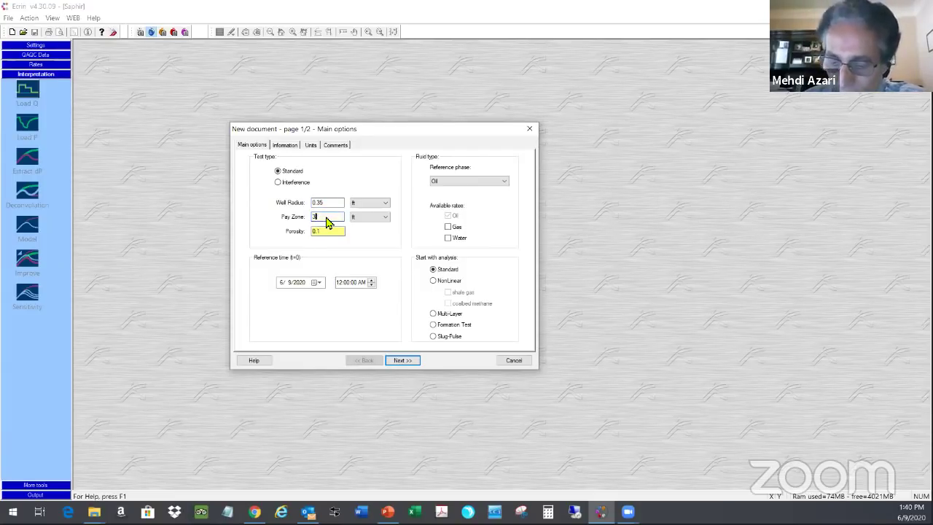
pyautogui.write('50')
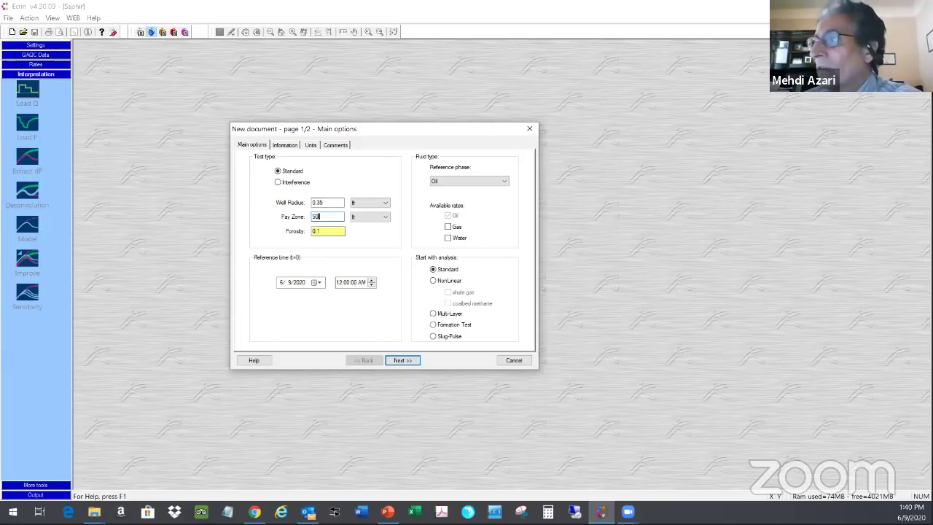
pyautogui.doubleClick(328, 232)
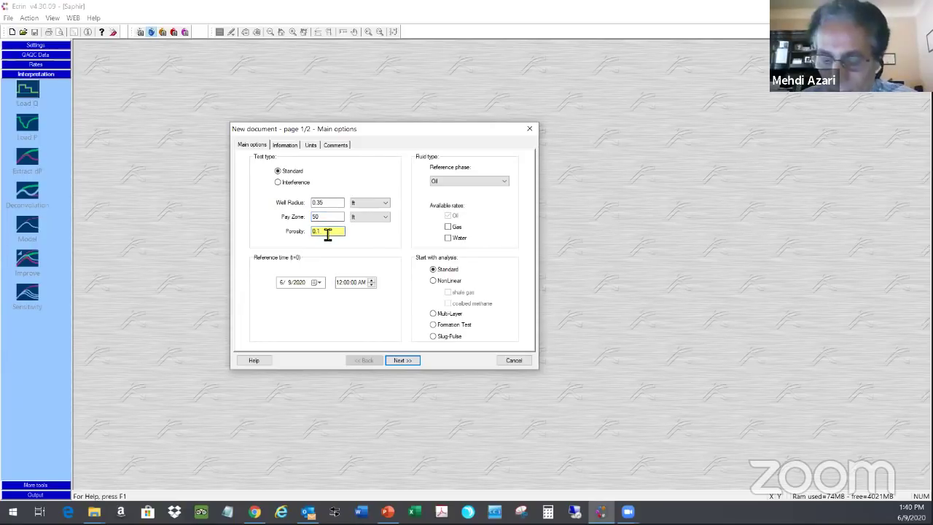
pyautogui.write('0.15')
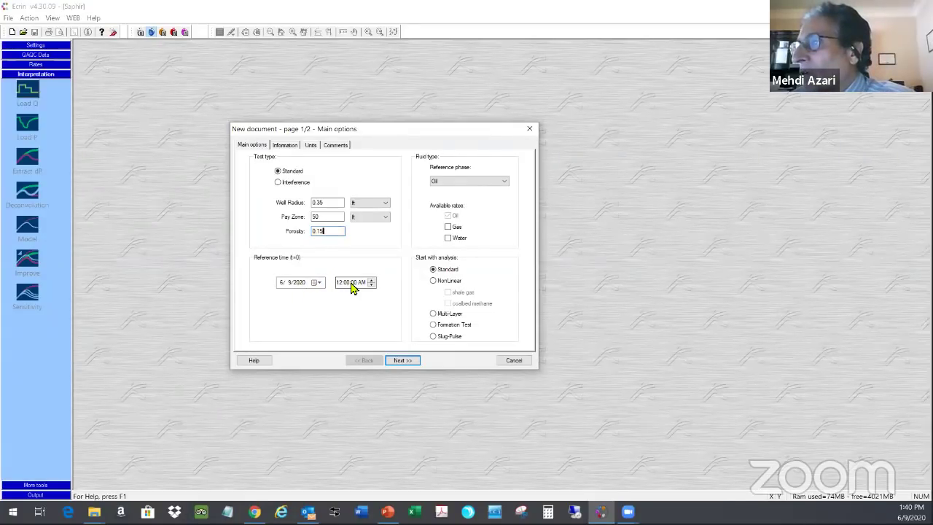
# Step: Choose Oil as the reference phase and continue to the PVT parameters page
pyautogui.click(503, 184)
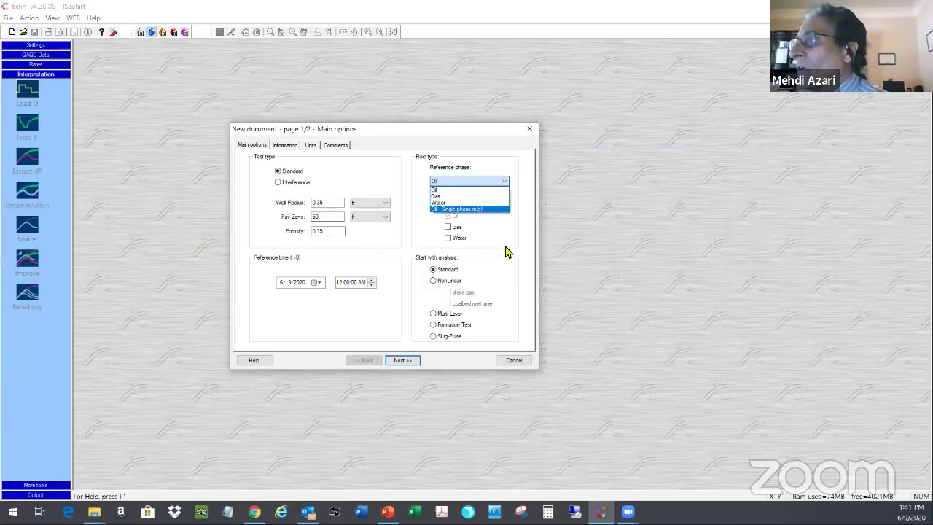
pyautogui.click(441, 190)
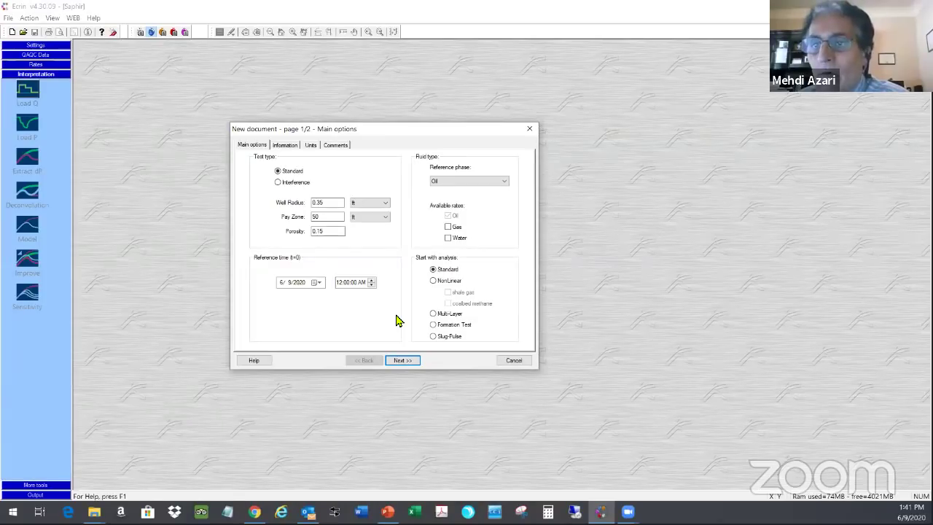
pyautogui.click(403, 356)
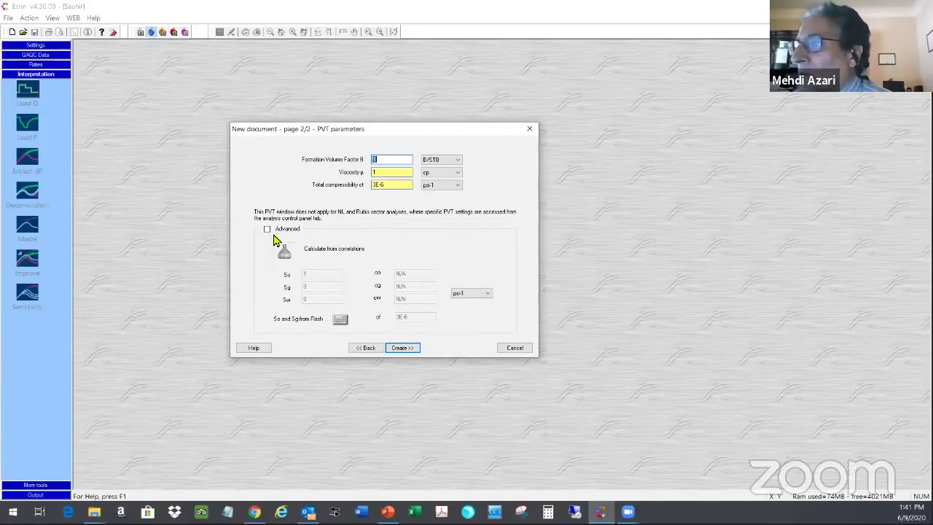
pyautogui.click(267, 230)
pyautogui.click(286, 253)
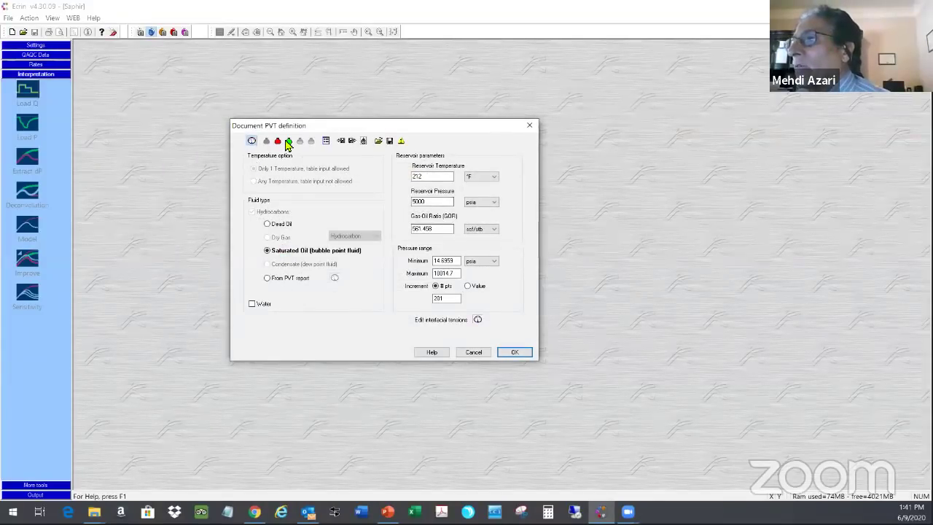
pyautogui.click(289, 141)
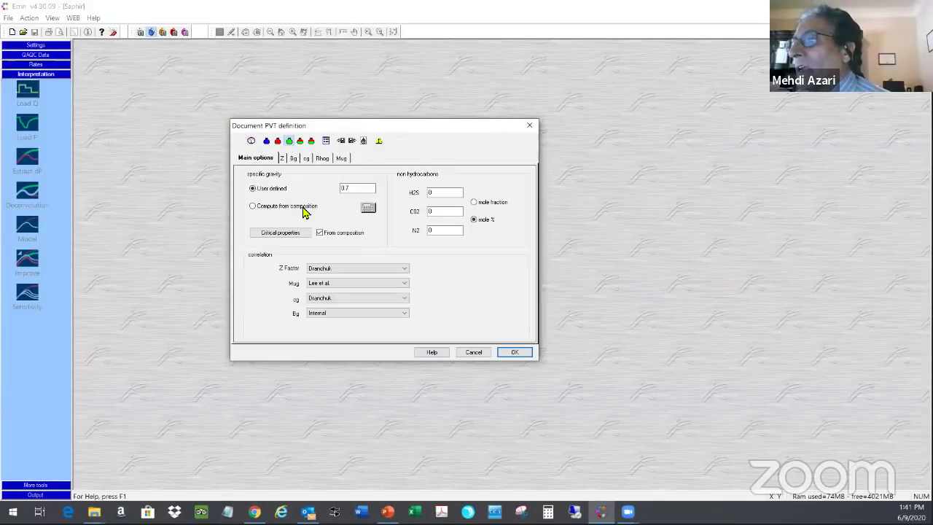
pyautogui.click(474, 352)
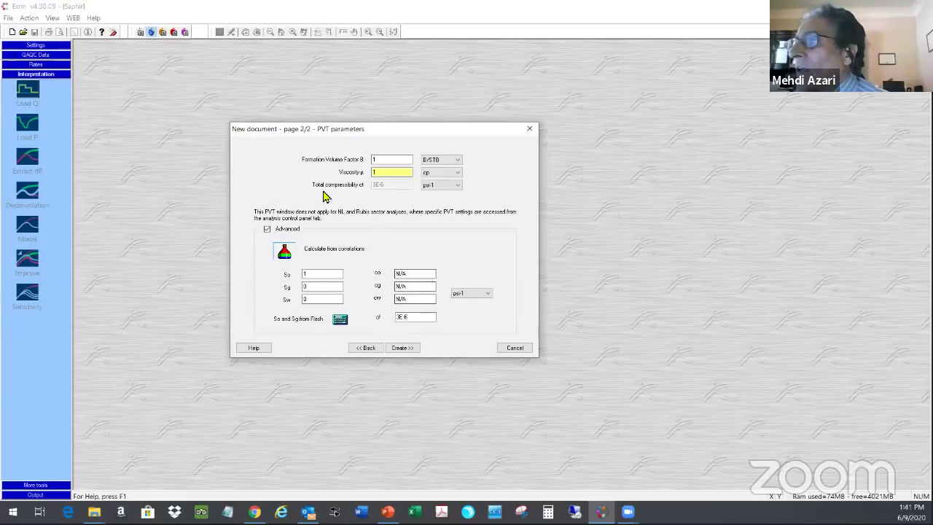
pyautogui.click(267, 228)
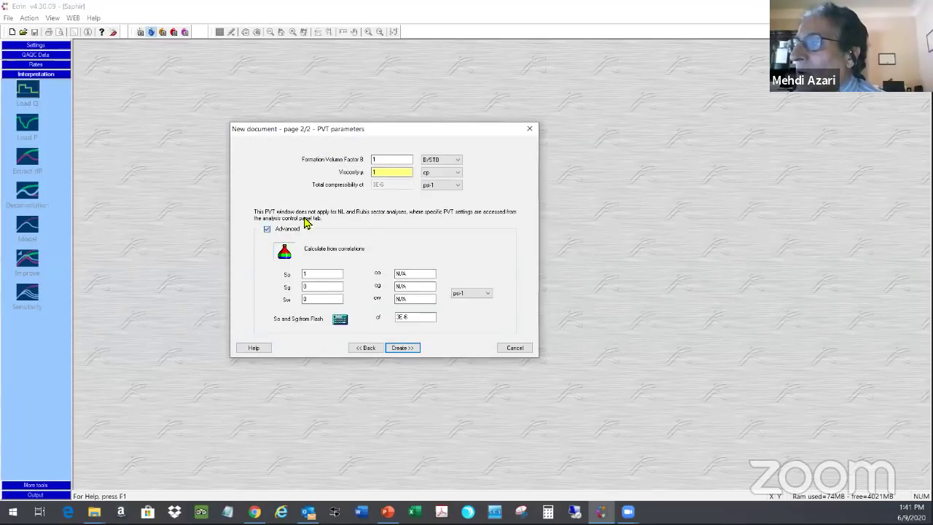
# Step: Set the formation volume factor to 1.2 B/STB and the viscosity to 0.8 cp
pyautogui.click(387, 160)
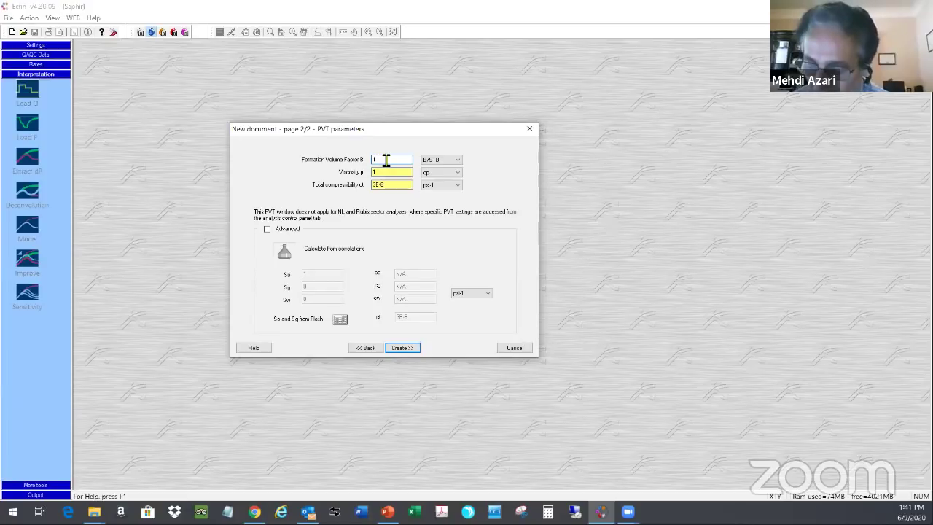
pyautogui.write('.2')
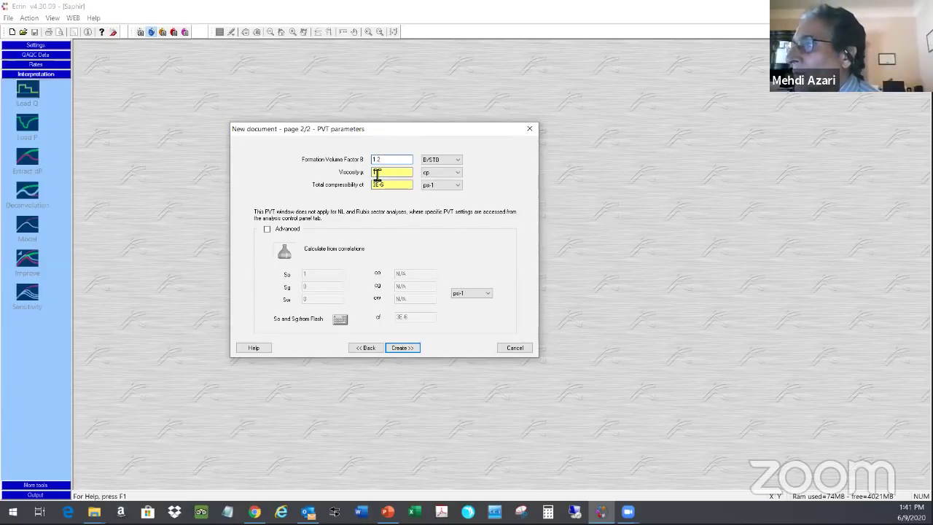
pyautogui.doubleClick(381, 173)
pyautogui.press('BackSpace')
pyautogui.write('8')
# Step: Set the total compressibility to 15E-6 psi-1 and create the document
pyautogui.click(370, 185)
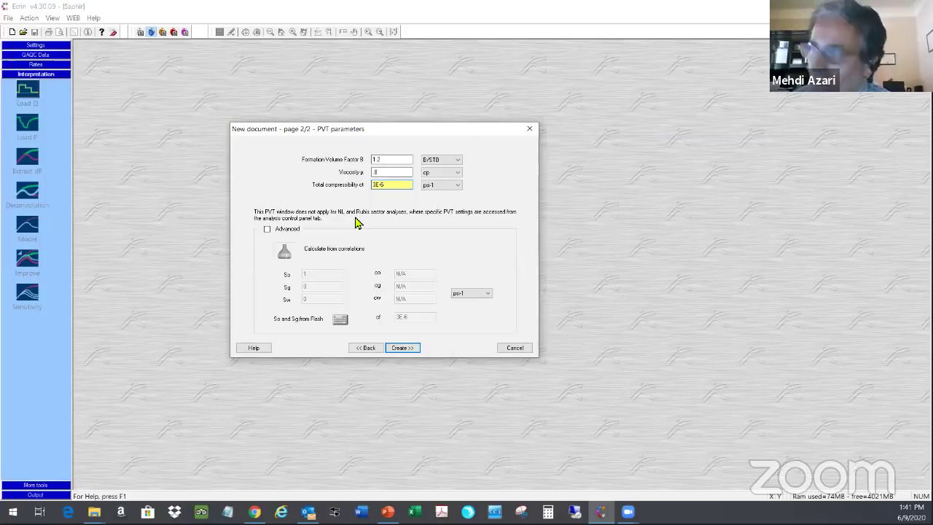
pyautogui.press('Delete')
pyautogui.write('15')
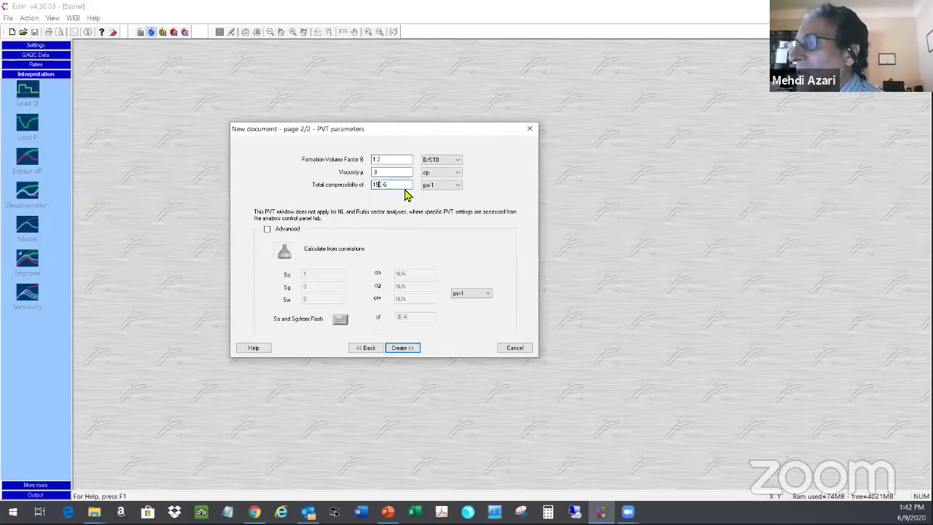
pyautogui.click(402, 349)
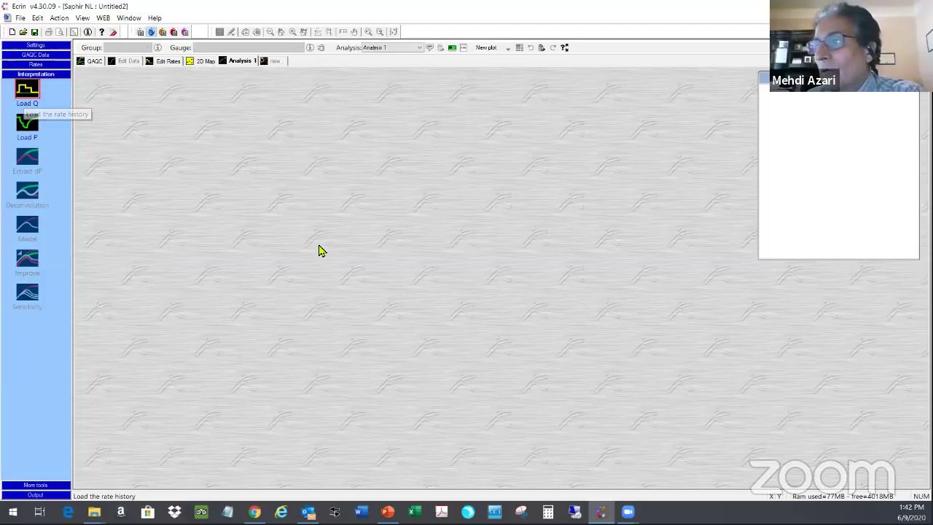
# Step: Begin loading the rate history with the keyboard notepad as the data source
pyautogui.moveTo(403, 134); pyautogui.dragTo(247, 118)
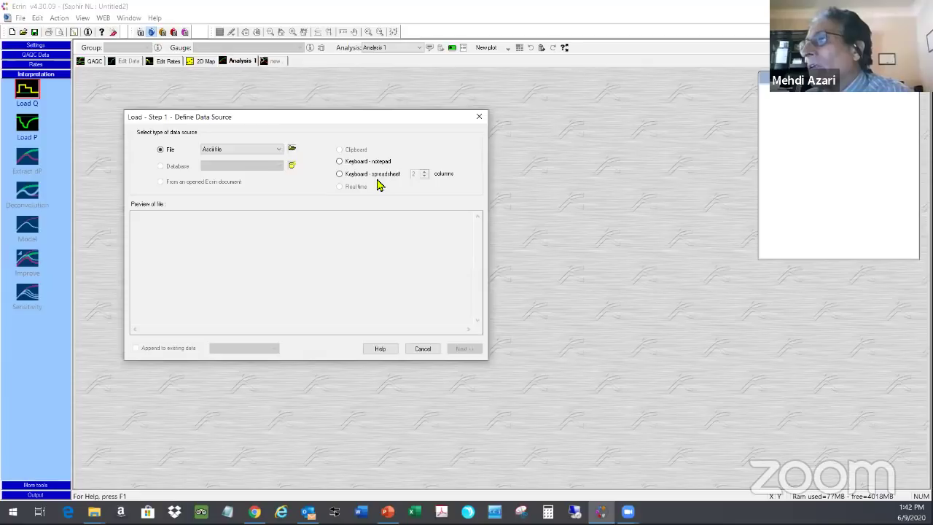
pyautogui.click(340, 161)
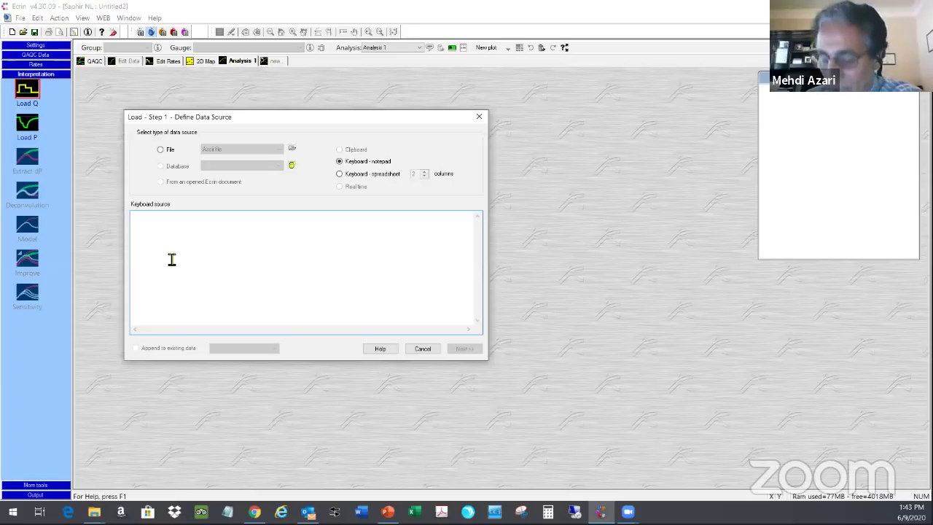
# Step: Enter the rate history in the keyboard source as the rows 200 100 and 0 100
pyautogui.write('100')
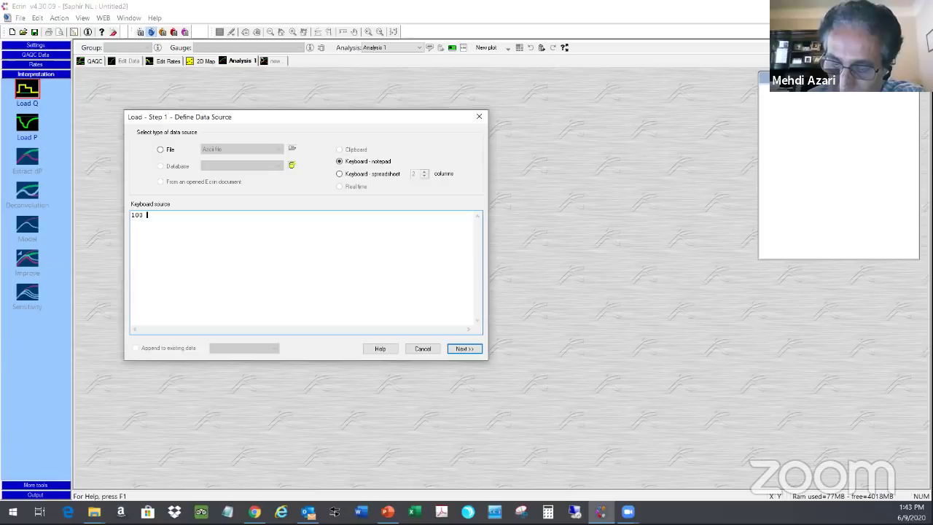
pyautogui.write('100')
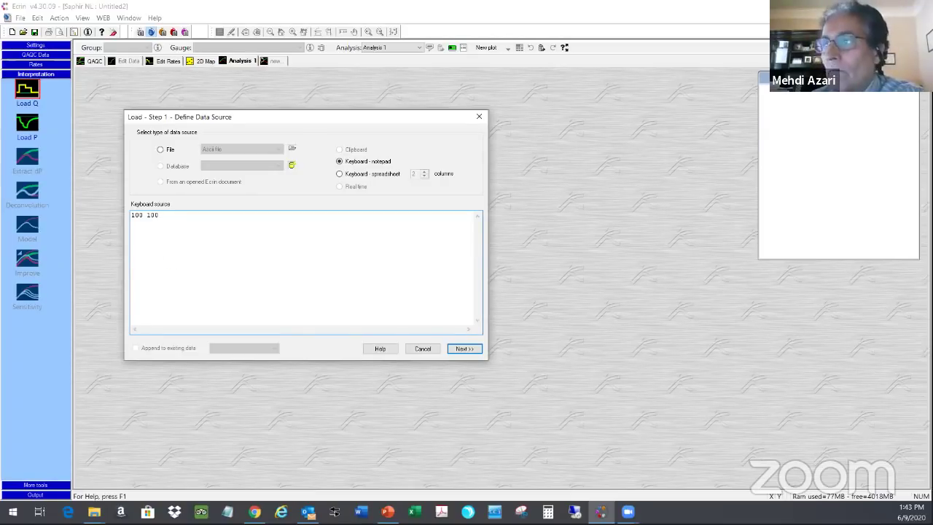
pyautogui.click(134, 230)
pyautogui.press('BackSpace')
pyautogui.write('2')
pyautogui.click(180, 246)
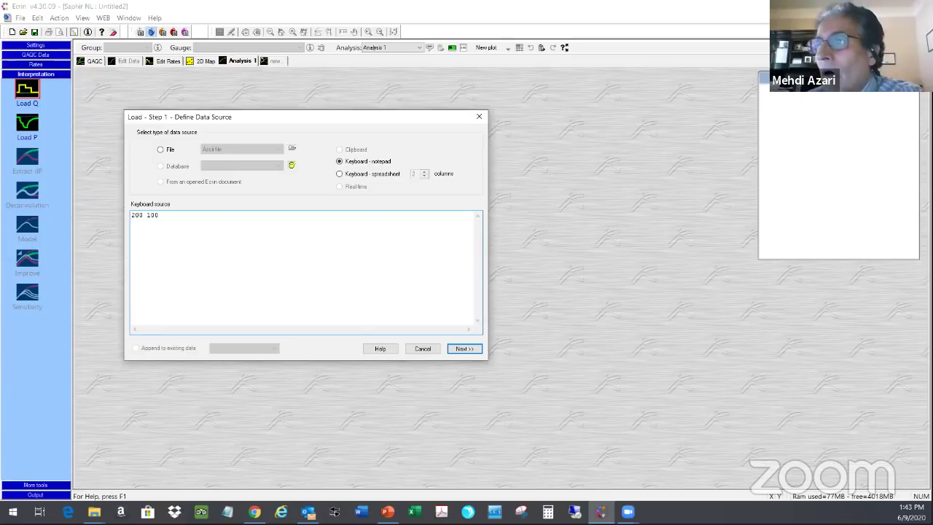
pyautogui.press('Return')
pyautogui.write('0')
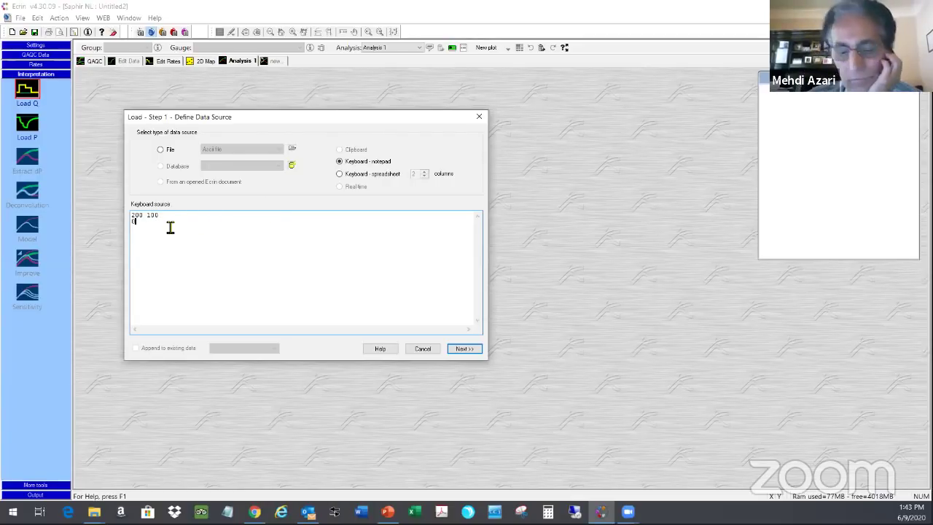
pyautogui.write('00')
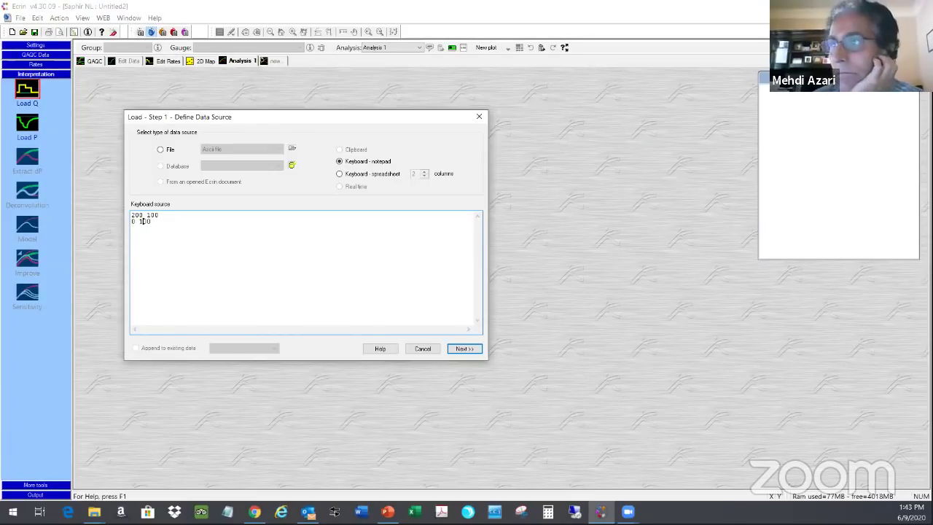
# Step: Check the time and oil rate columns in the data format of the entered rows, and return to the data source definition
pyautogui.click(455, 350)
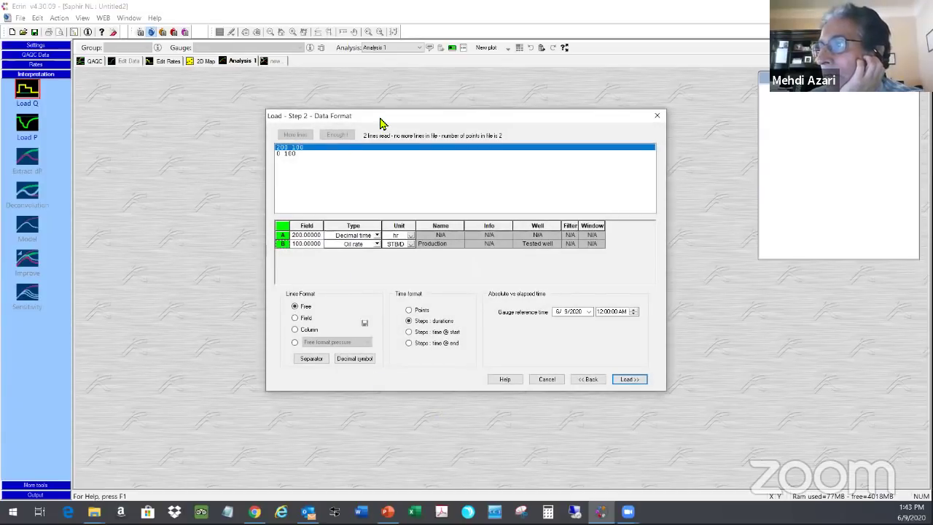
pyautogui.moveTo(380, 123); pyautogui.dragTo(203, 117)
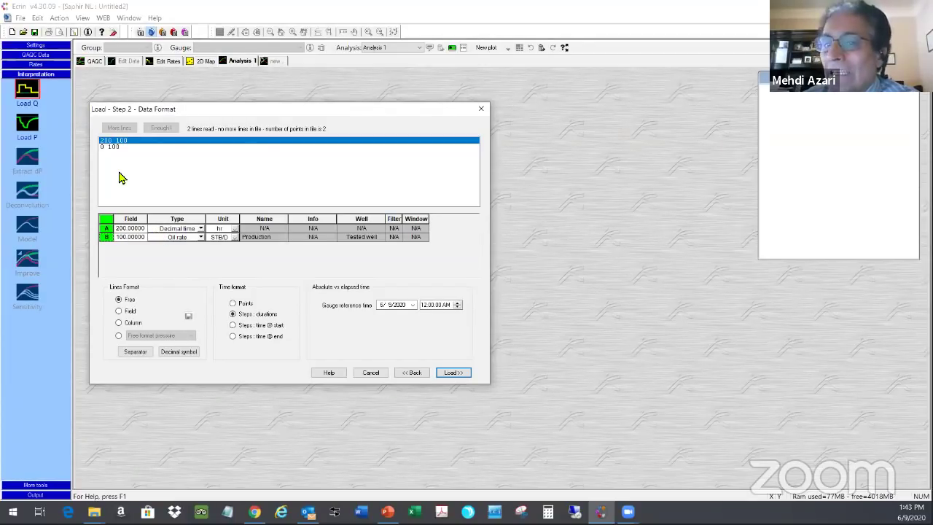
pyautogui.moveTo(196, 114); pyautogui.dragTo(330, 117)
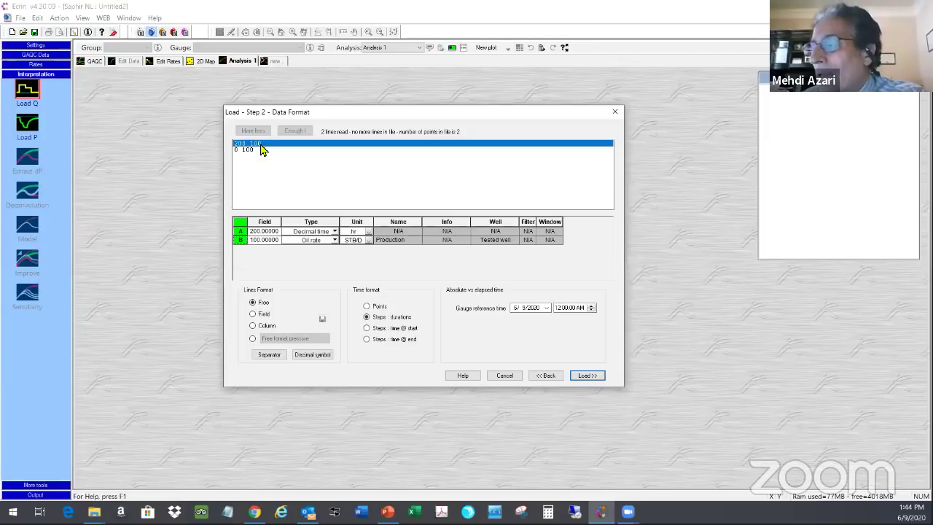
pyautogui.click(553, 376)
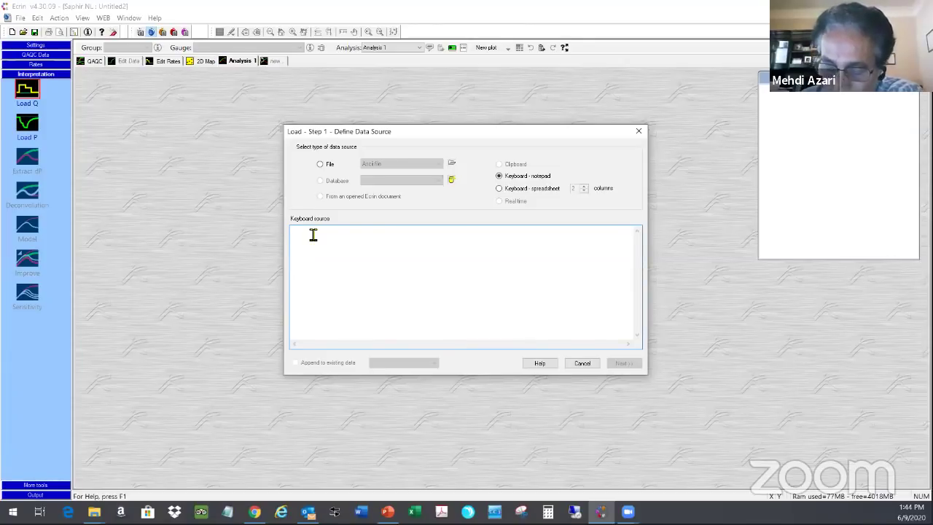
# Step: Enter the rate history as the rows 100 200 and 150 0, and load it as step durations with oil rates
pyautogui.write('100')
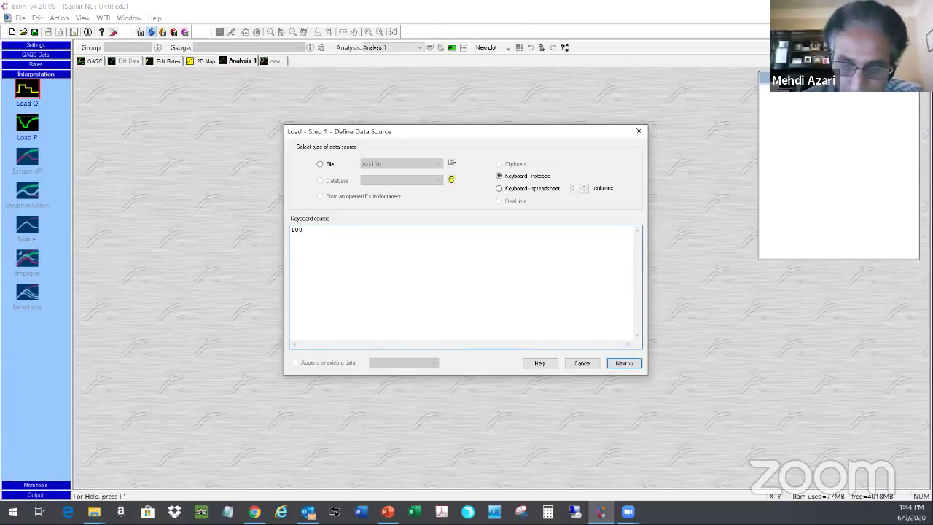
pyautogui.write(' 200')
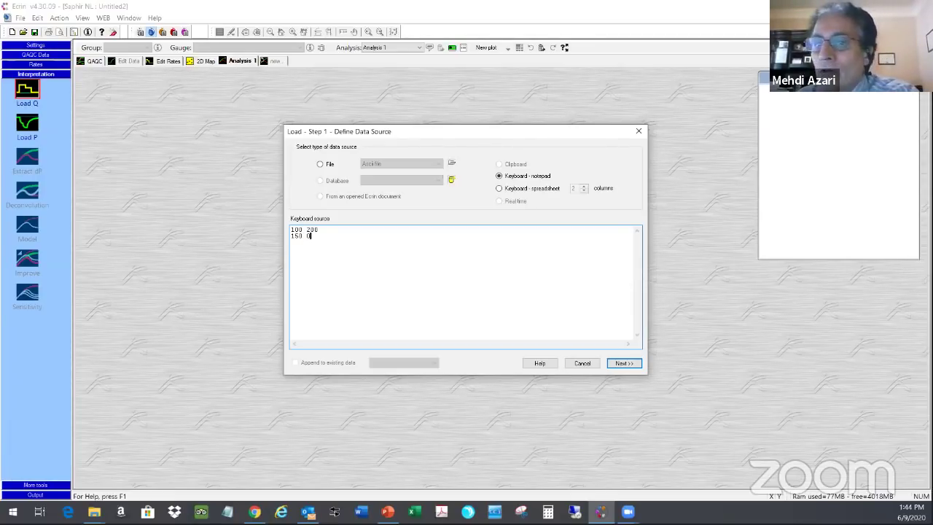
pyautogui.click(623, 364)
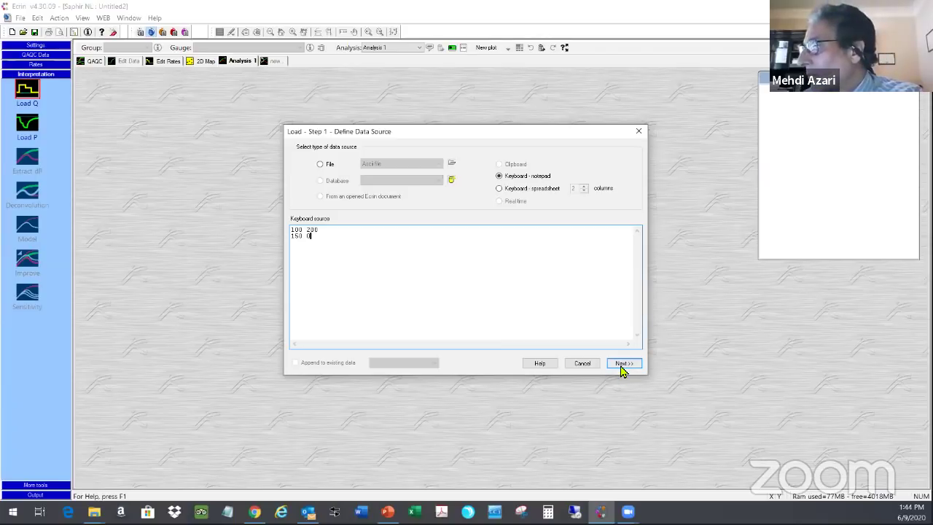
pyautogui.moveTo(359, 113); pyautogui.dragTo(252, 90)
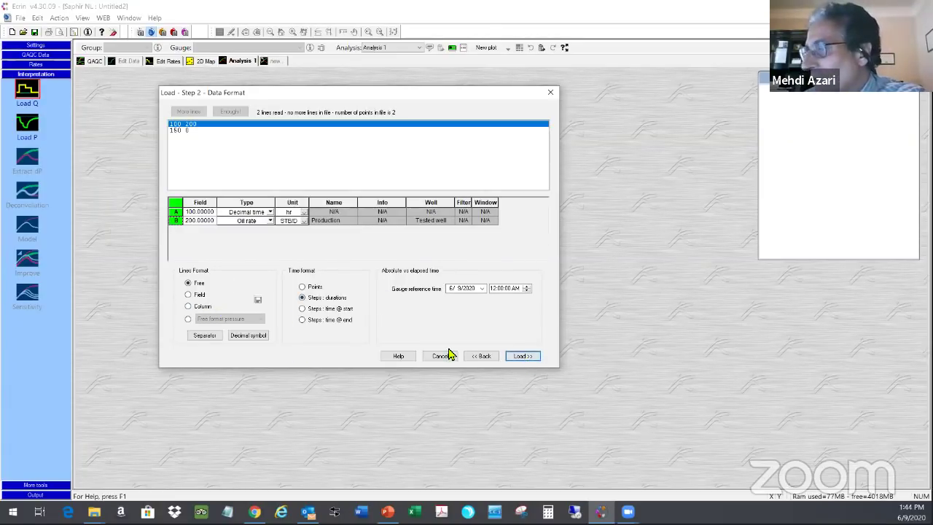
pyautogui.press('Return')
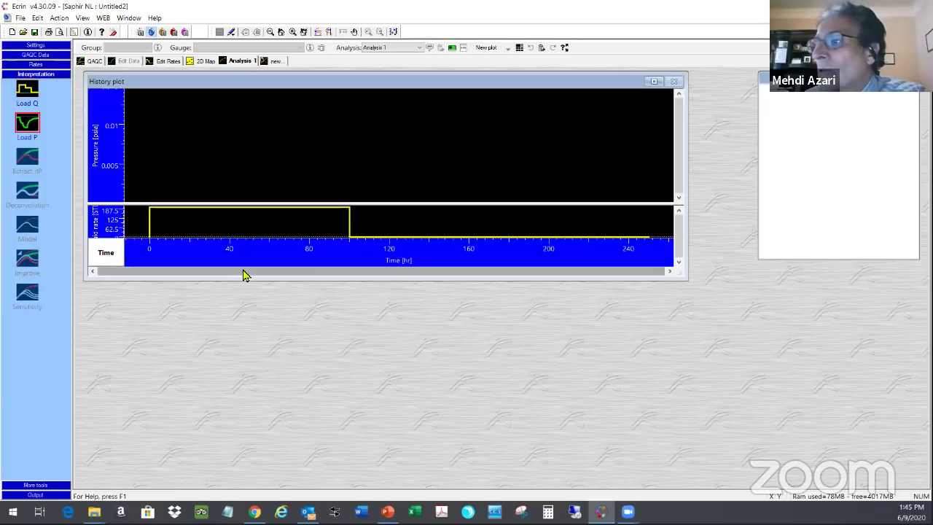
# Step: Examine the rate history in the enlarged history plot, and look at the data source options for loading pressure
pyautogui.click(654, 81)
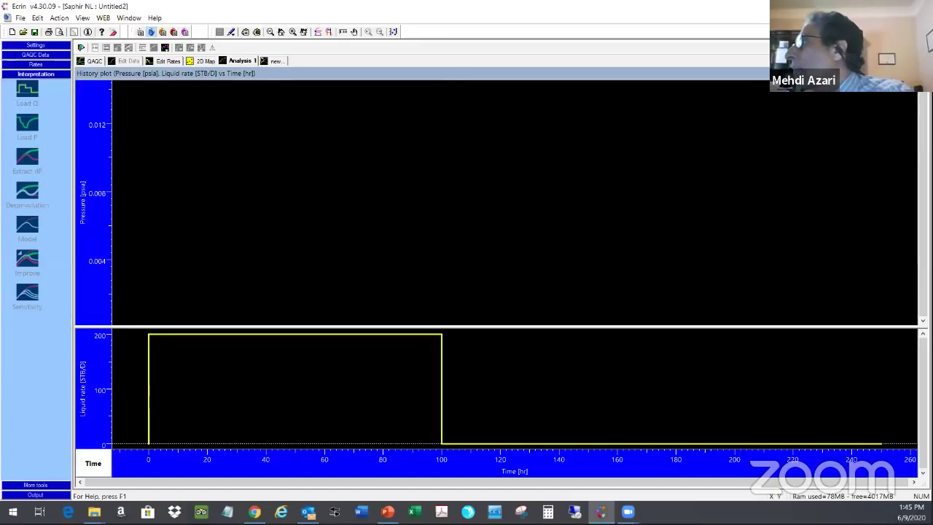
pyautogui.click(908, 17)
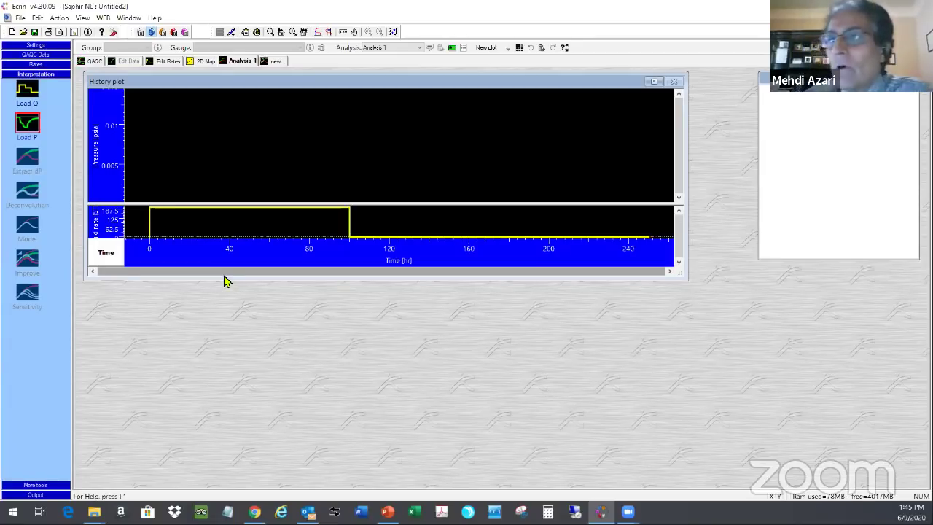
pyautogui.click(27, 128)
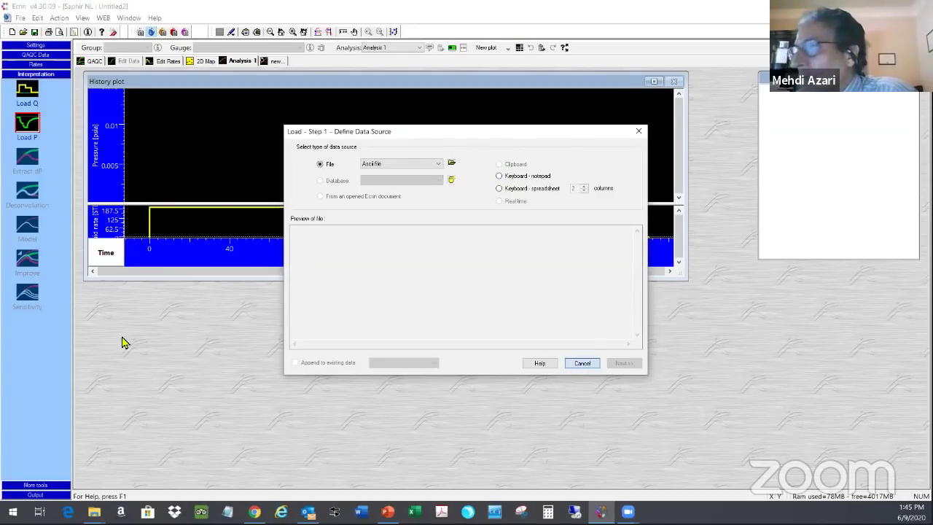
pyautogui.click(579, 364)
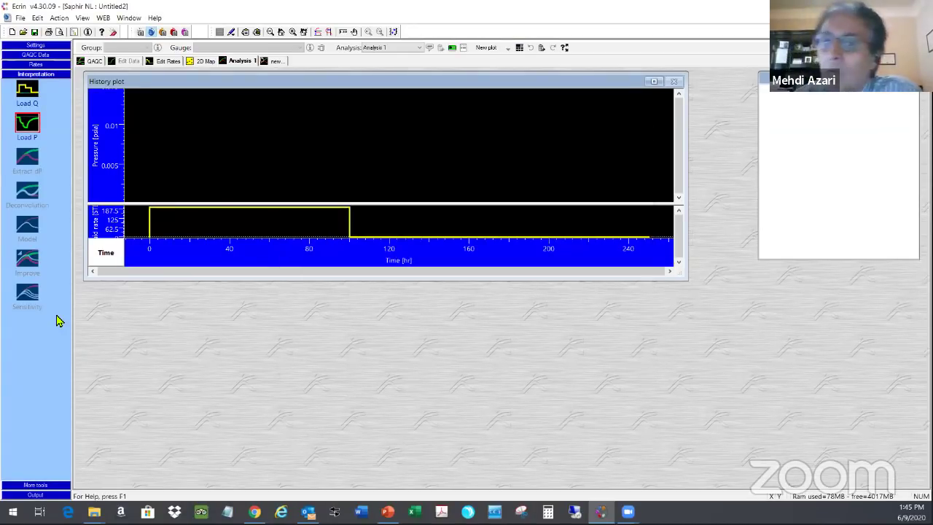
# Step: Start a test design to simulate a pressure response for the loaded rates
pyautogui.click(35, 46)
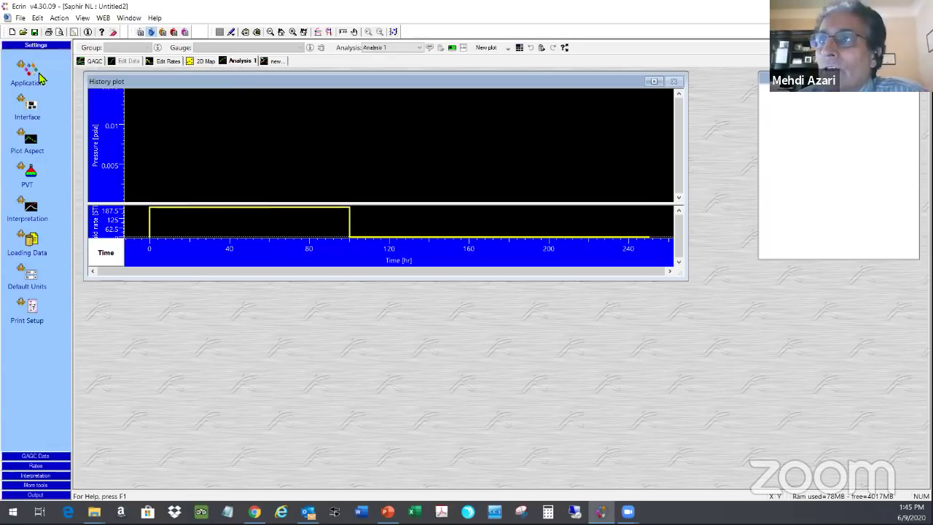
pyautogui.click(58, 457)
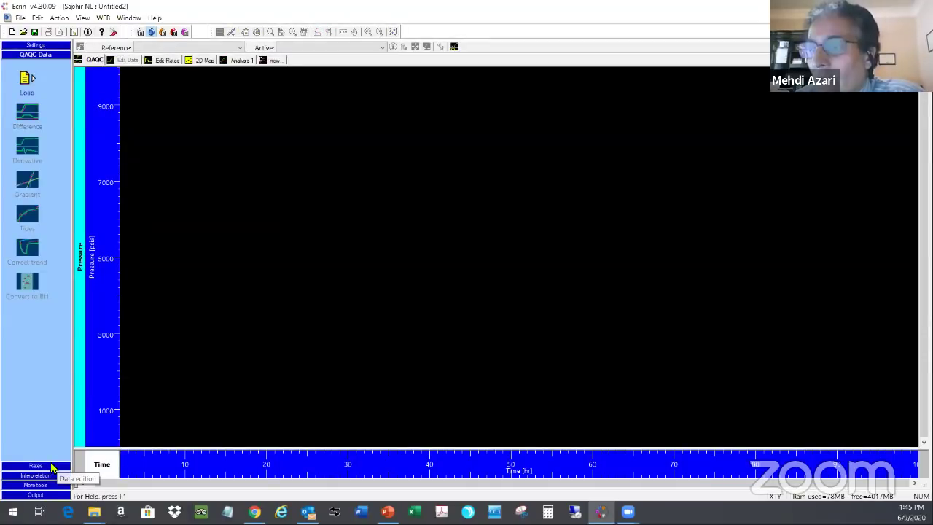
pyautogui.click(42, 494)
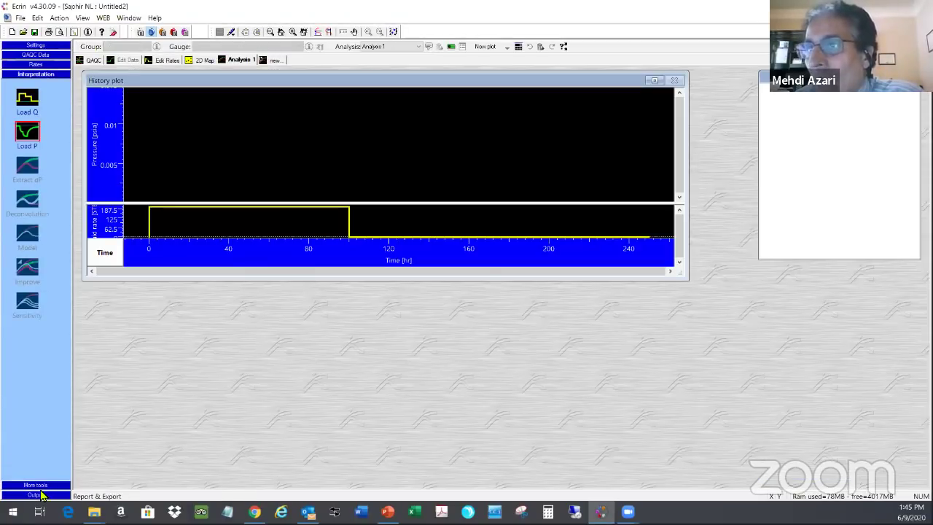
pyautogui.click(42, 494)
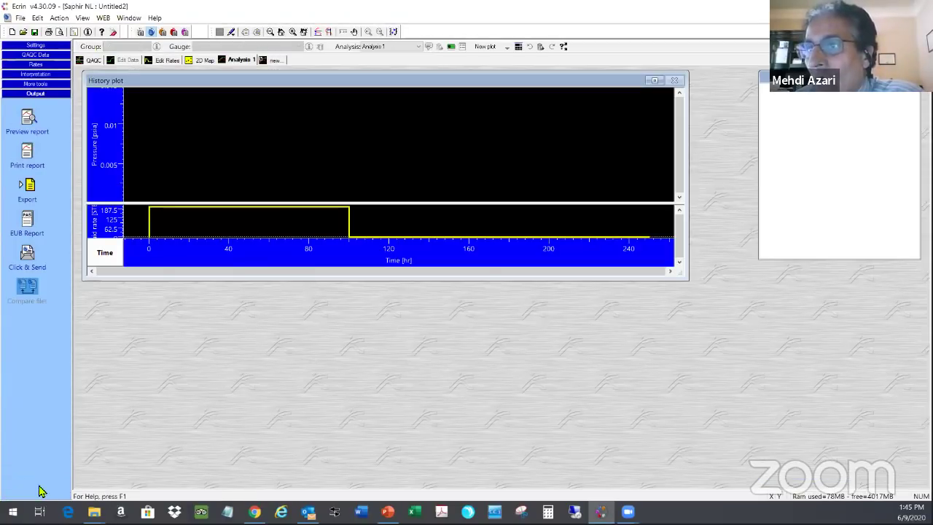
pyautogui.click(37, 85)
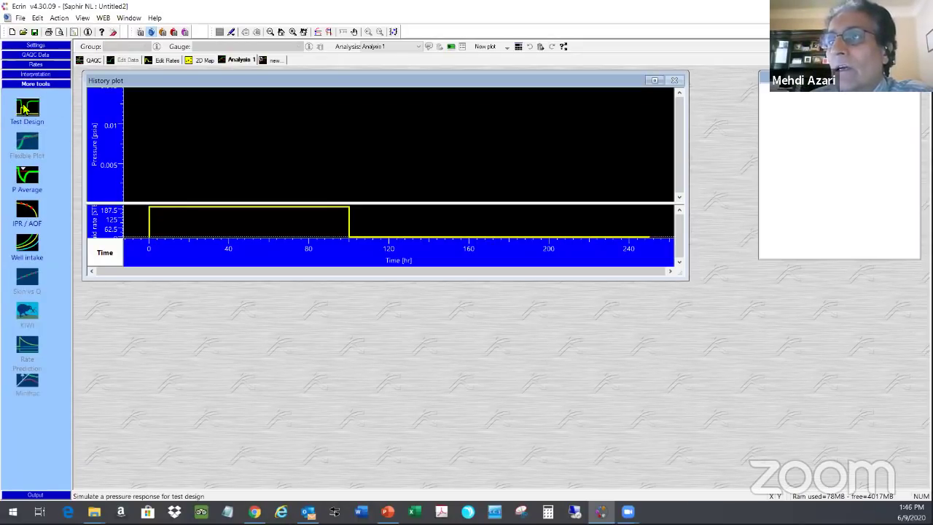
pyautogui.click(27, 109)
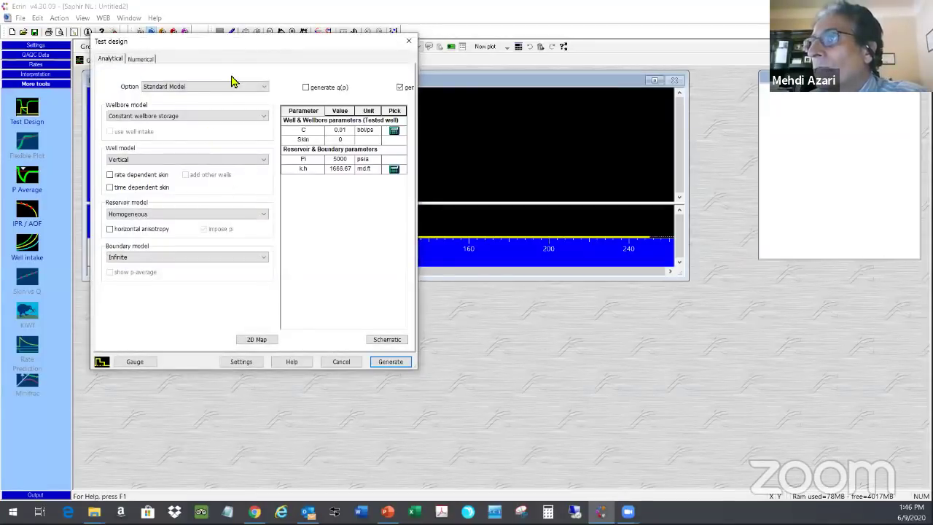
pyautogui.moveTo(225, 48); pyautogui.dragTo(275, 83)
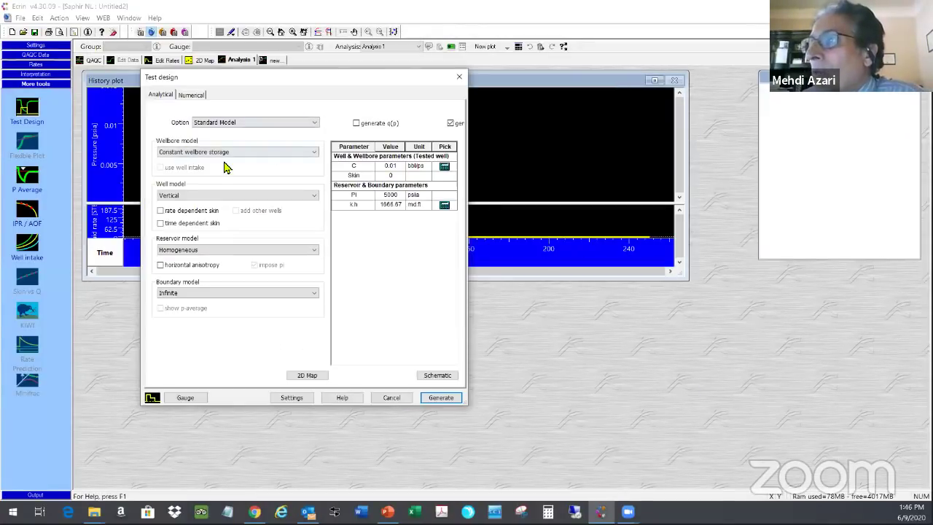
# Step: Review the available wellbore, well and reservoir models in the test design
pyautogui.click(313, 153)
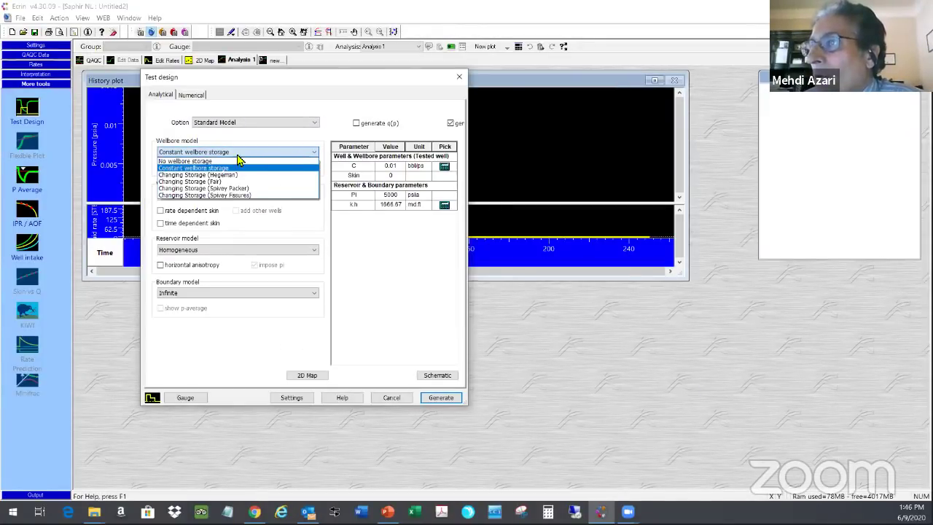
pyautogui.click(245, 239)
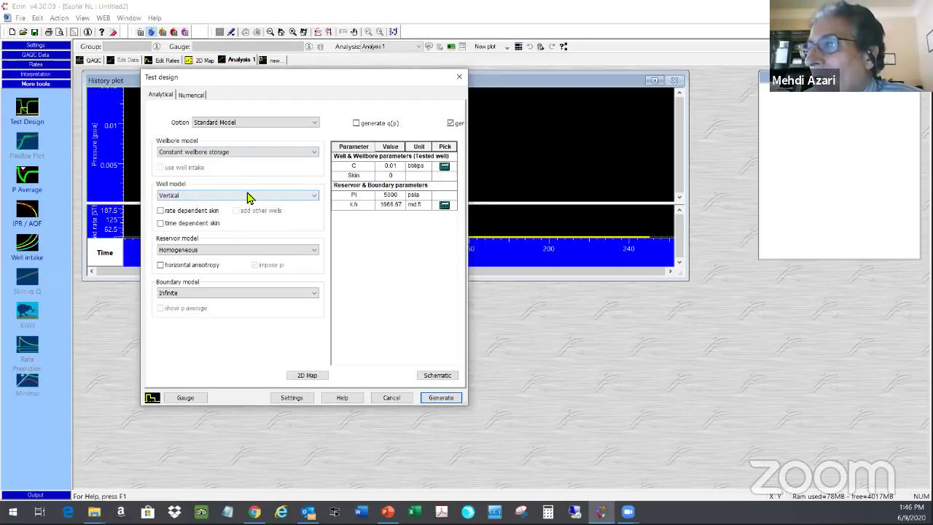
pyautogui.click(312, 199)
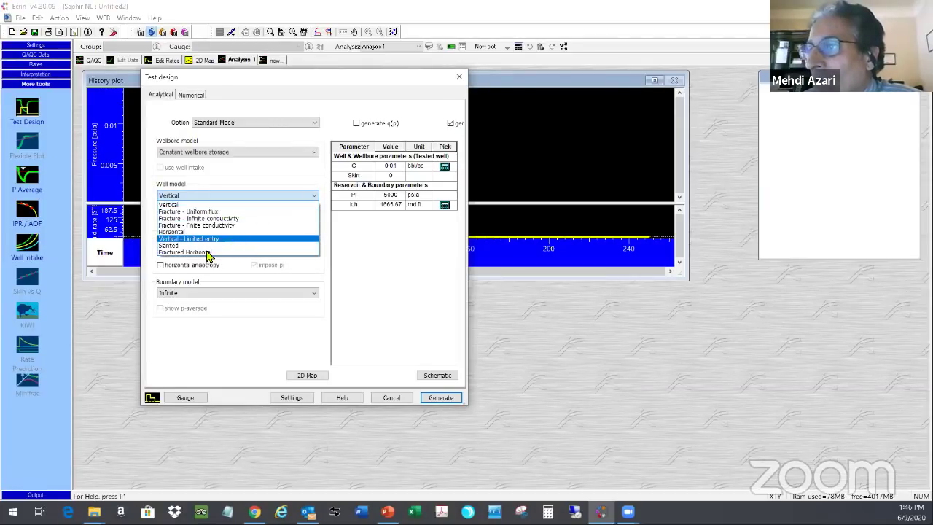
pyautogui.click(385, 277)
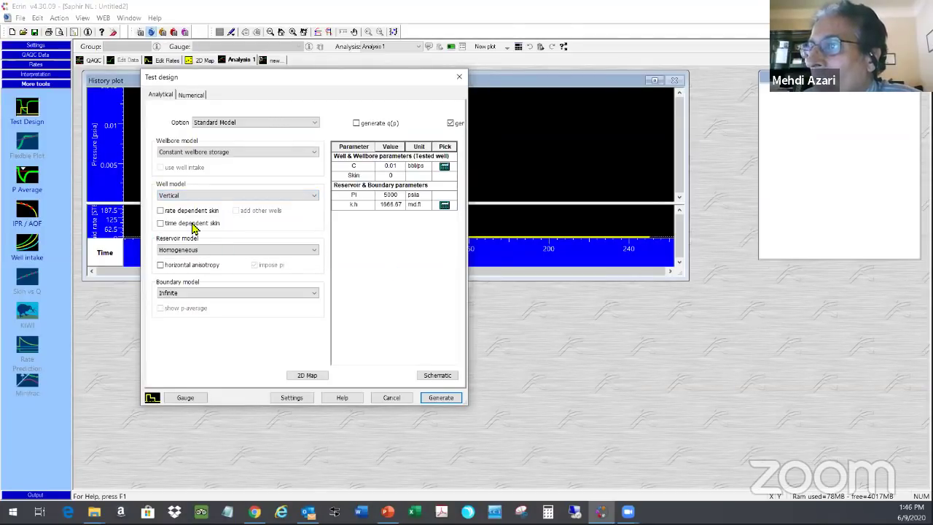
pyautogui.click(312, 253)
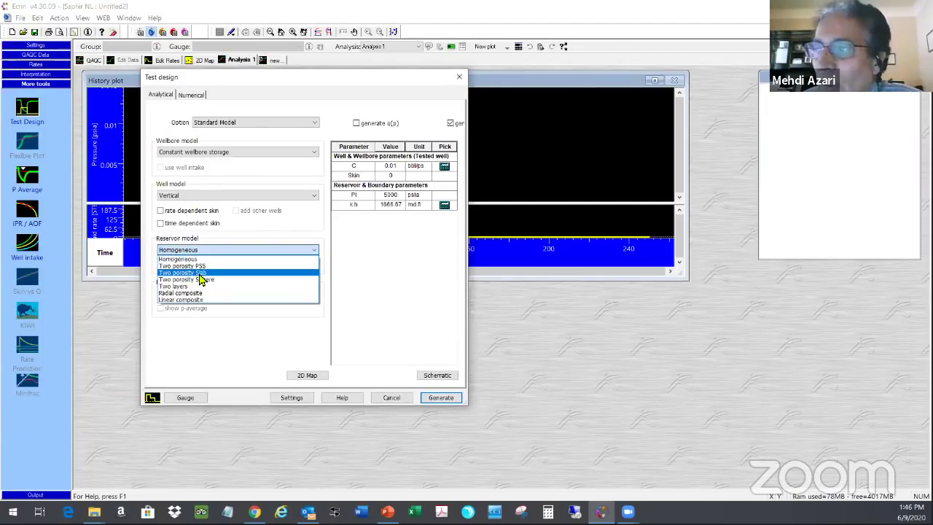
pyautogui.click(397, 278)
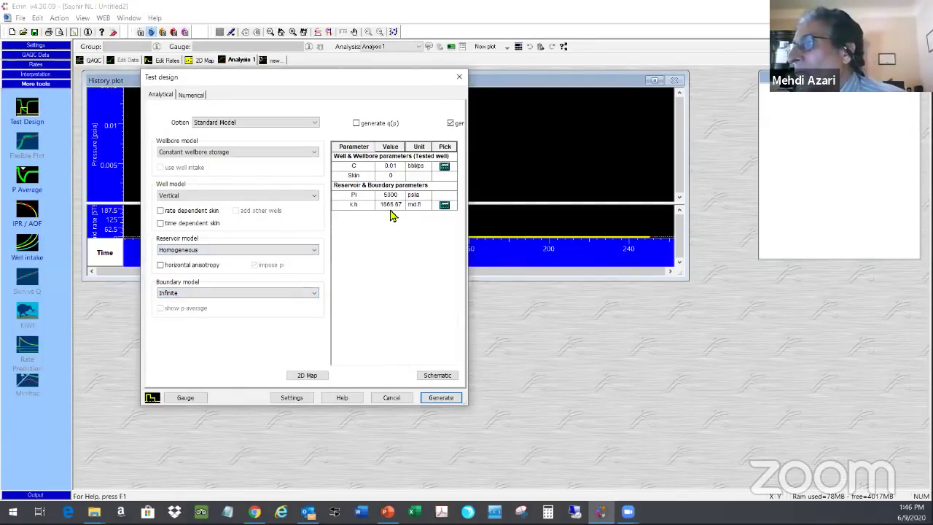
# Step: Set the permeability to 80 md in the kh calculation of the test design's reservoir parameters
pyautogui.click(389, 166)
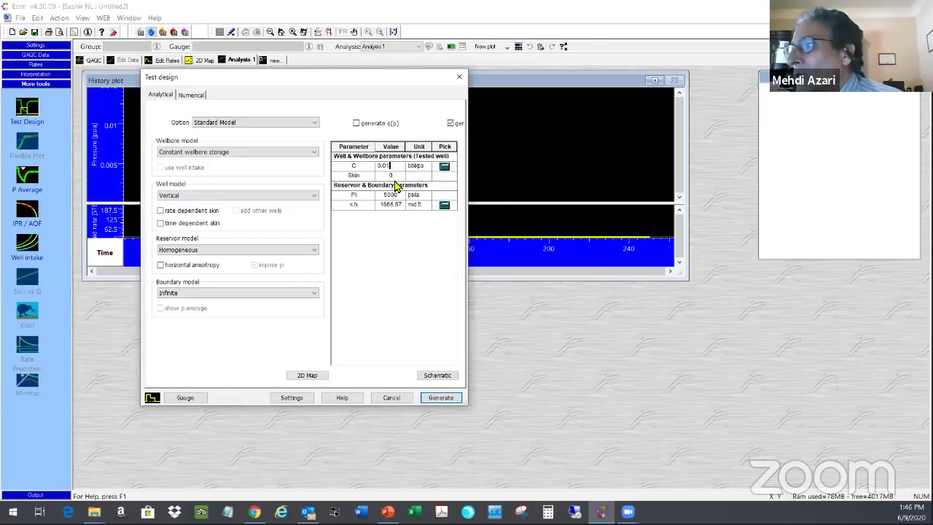
pyautogui.press('Return')
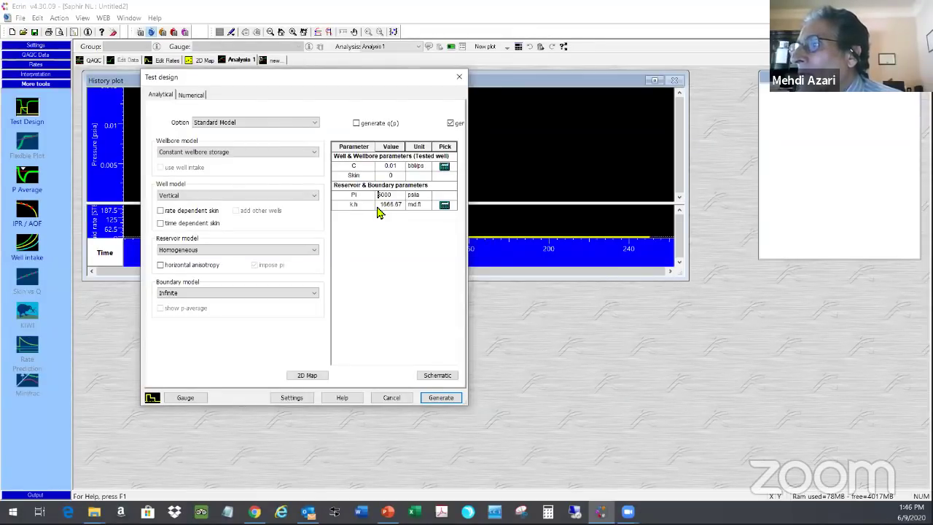
pyautogui.click(444, 205)
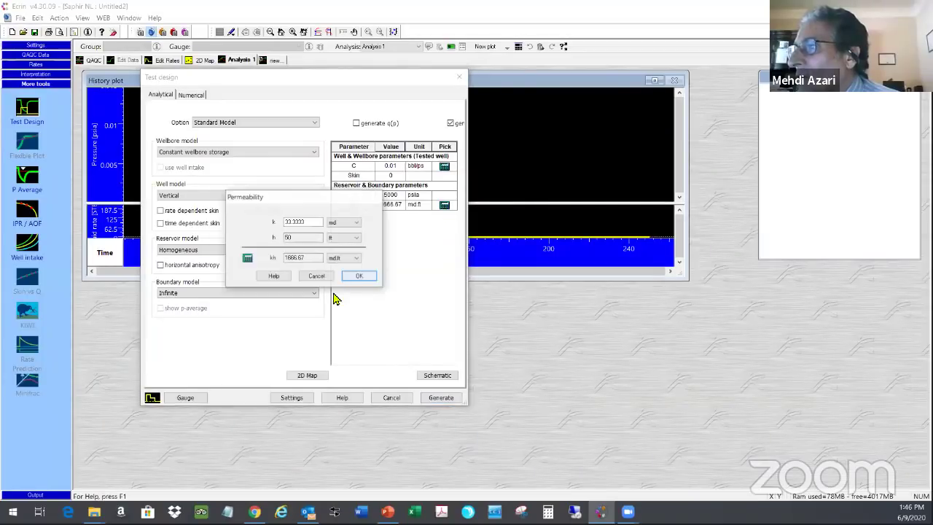
pyautogui.click(302, 241)
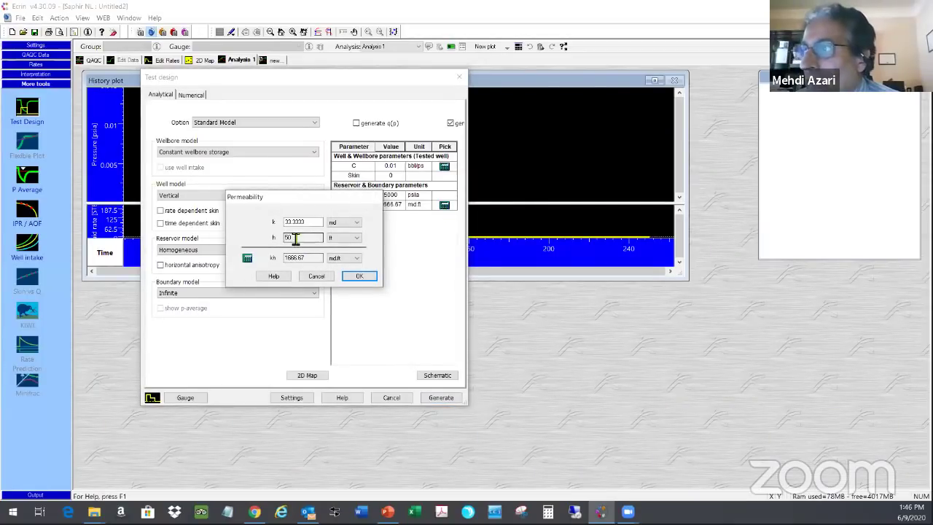
pyautogui.moveTo(309, 222); pyautogui.dragTo(281, 221)
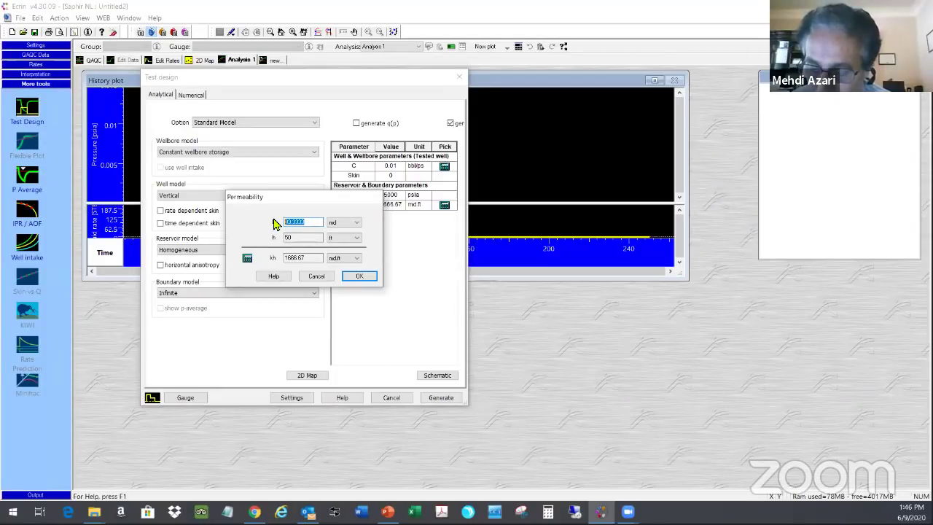
pyautogui.write('80')
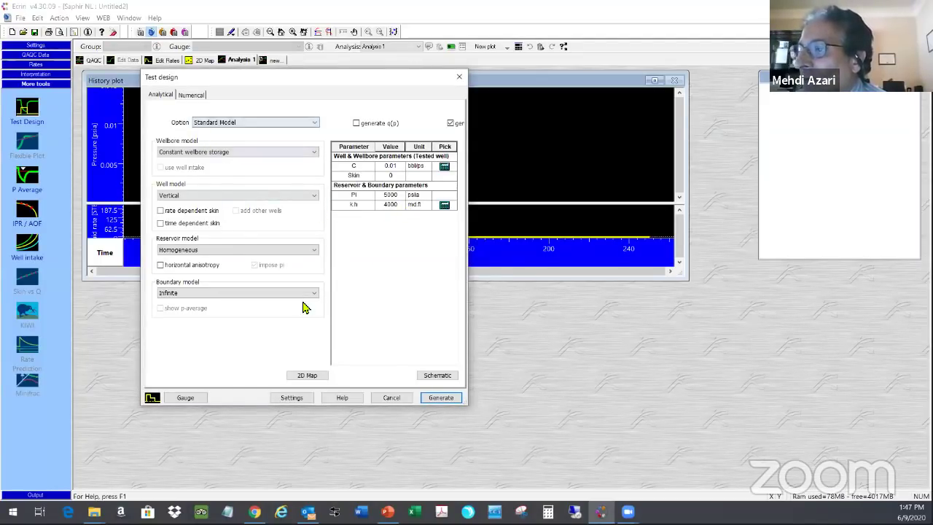
# Step: Check the well production used for the test design and the type and noise properties of the pressure gauge
pyautogui.click(151, 399)
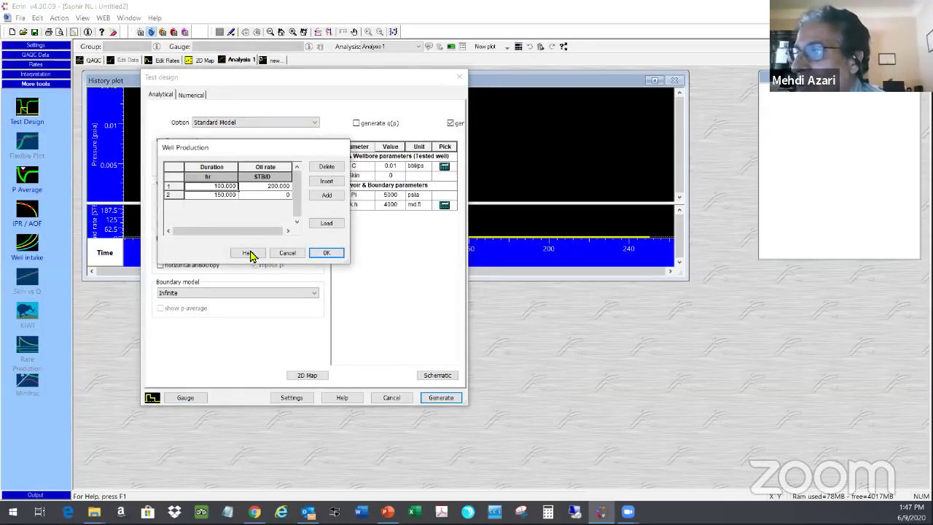
pyautogui.click(288, 256)
pyautogui.click(185, 398)
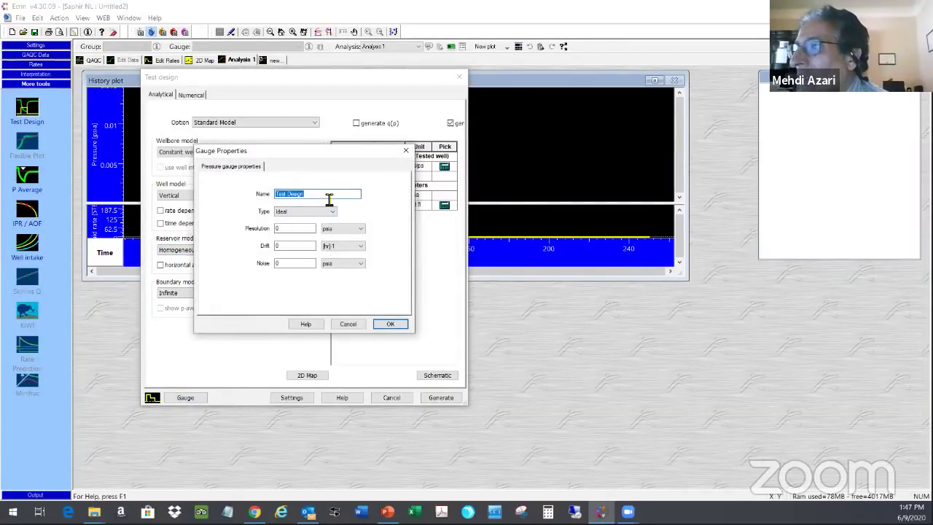
pyautogui.click(331, 212)
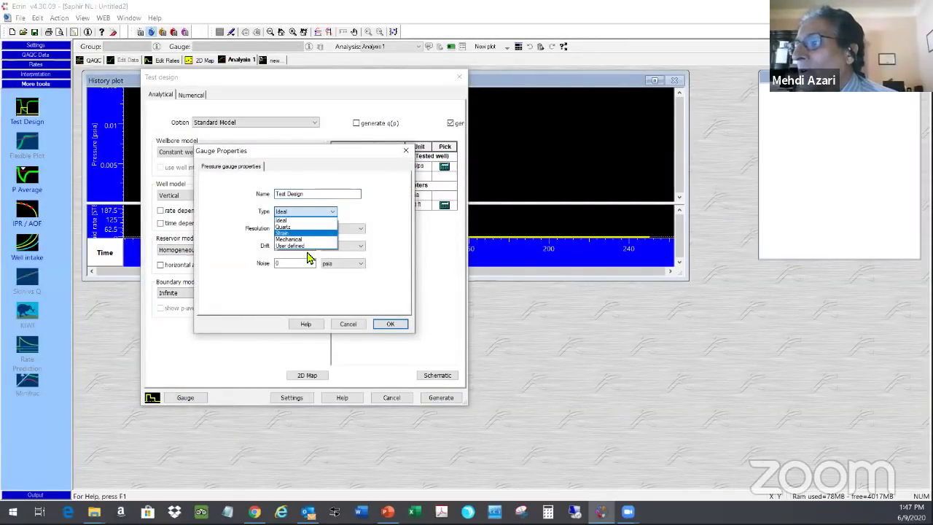
pyautogui.click(309, 290)
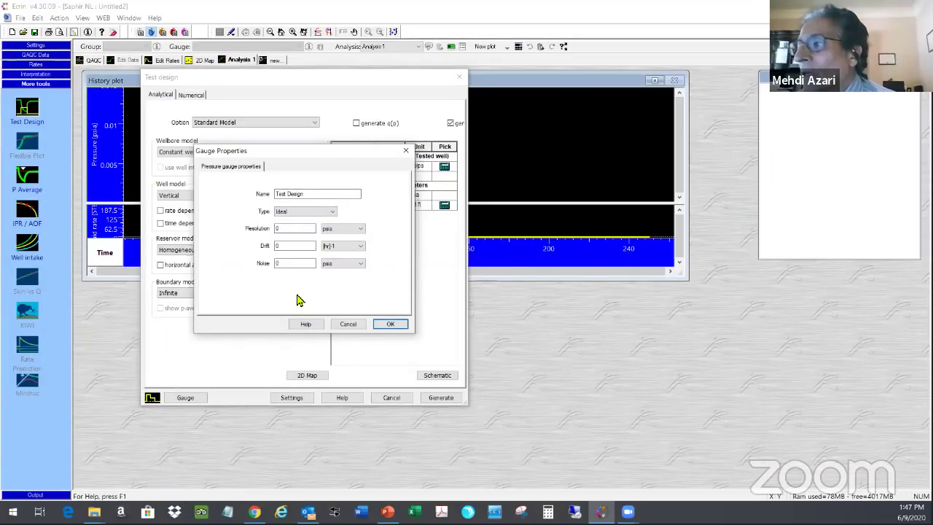
pyautogui.click(284, 267)
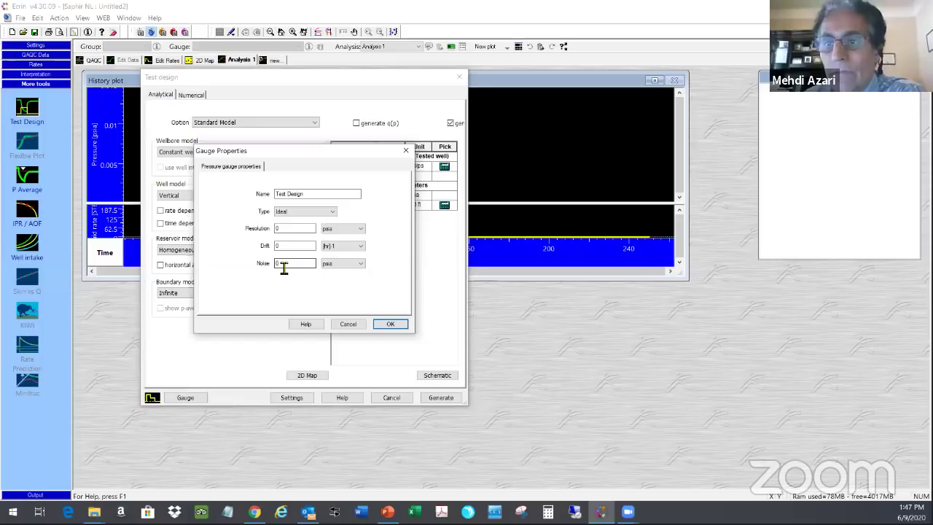
pyautogui.click(390, 326)
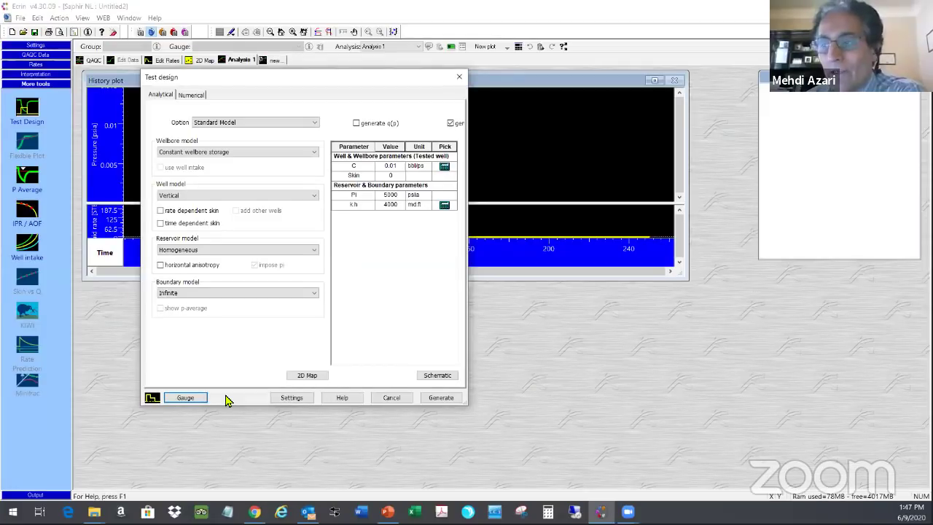
# Step: Review the test design's simulation time settings, 2D map and model schematic without changing them
pyautogui.click(291, 398)
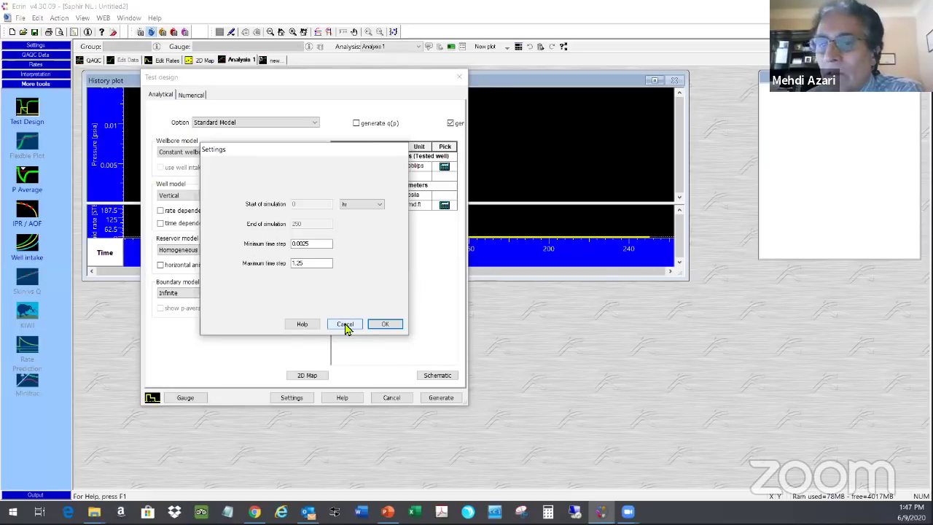
pyautogui.click(346, 326)
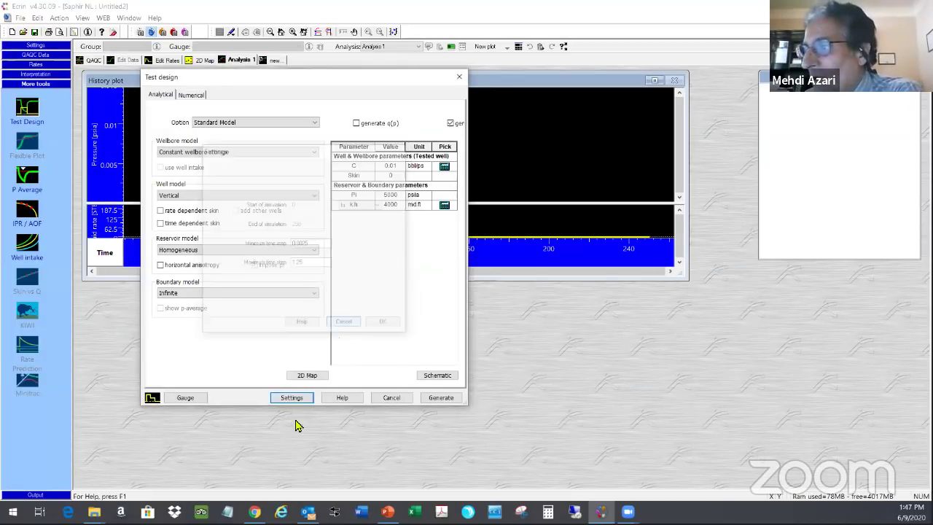
pyautogui.click(299, 376)
pyautogui.click(388, 330)
pyautogui.click(438, 377)
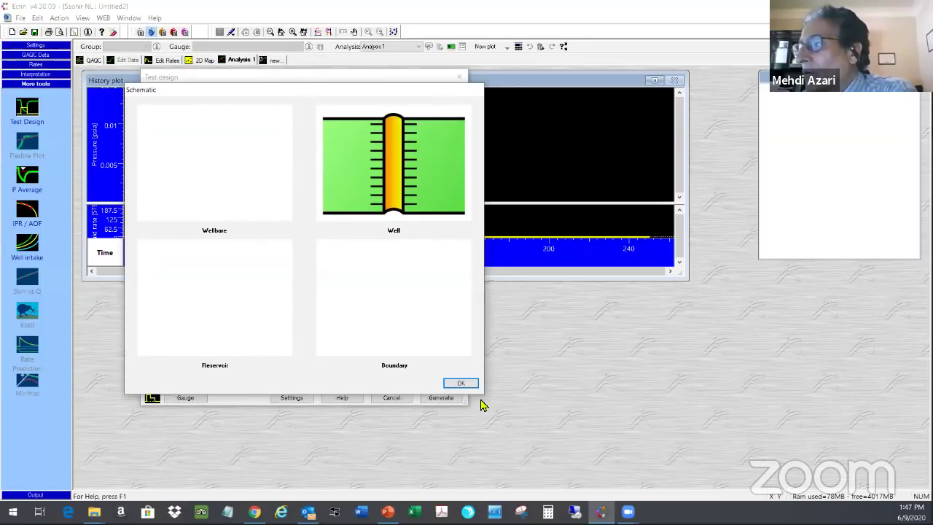
pyautogui.click(460, 384)
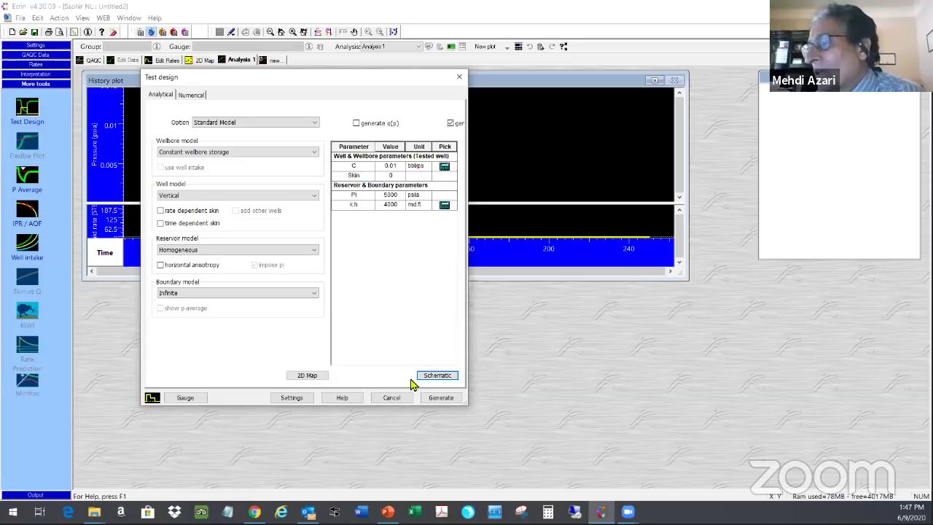
# Step: Generate the simulated pressure response from the test design and inspect it on the enlarged history plot
pyautogui.click(437, 399)
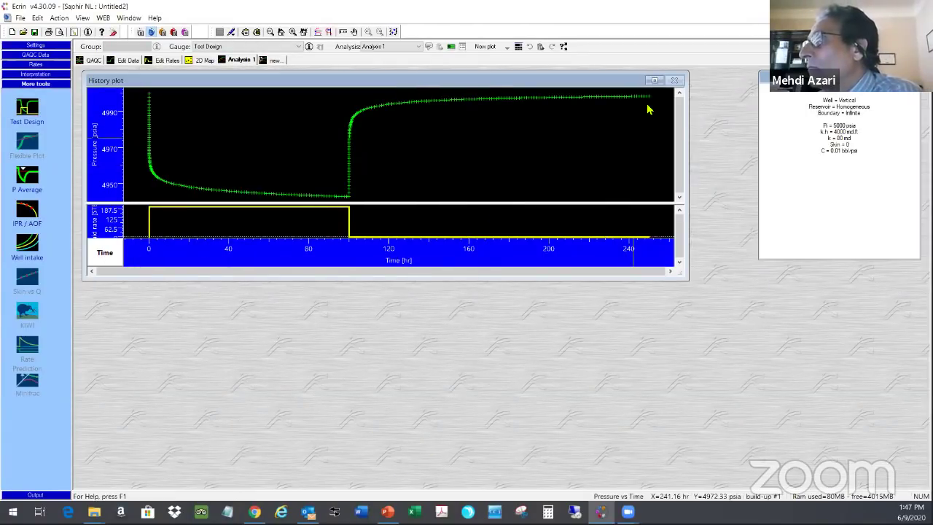
pyautogui.click(654, 81)
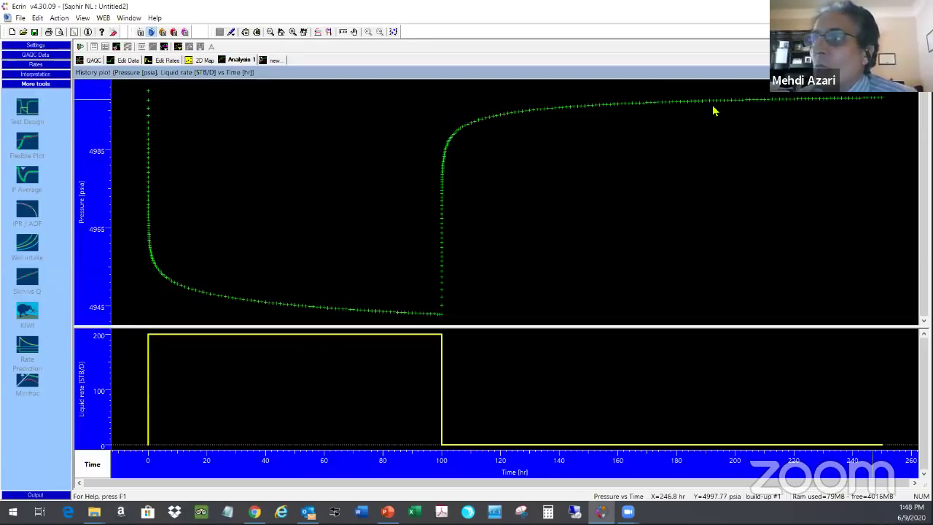
pyautogui.doubleClick(376, 72)
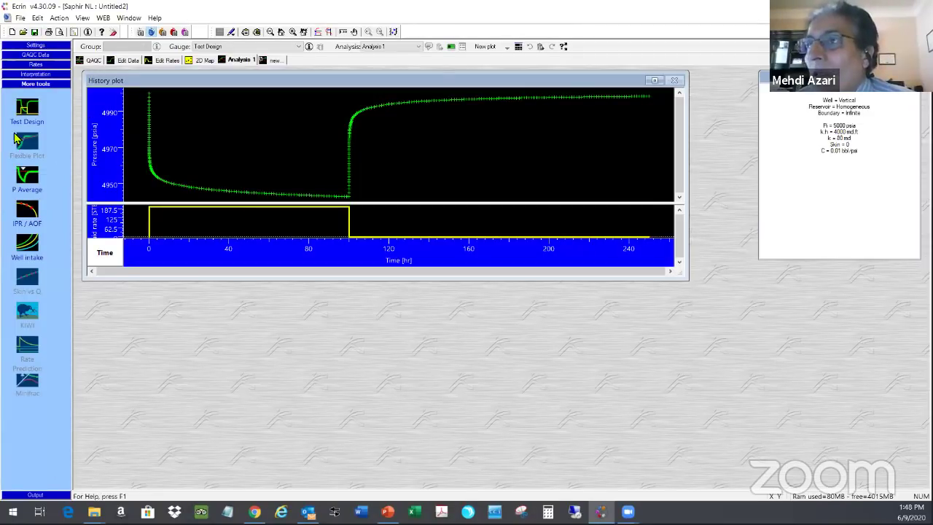
# Step: Extract delta-P for build-up #1 from the Test Design gauge, accepting the default extraction parameters
pyautogui.click(40, 74)
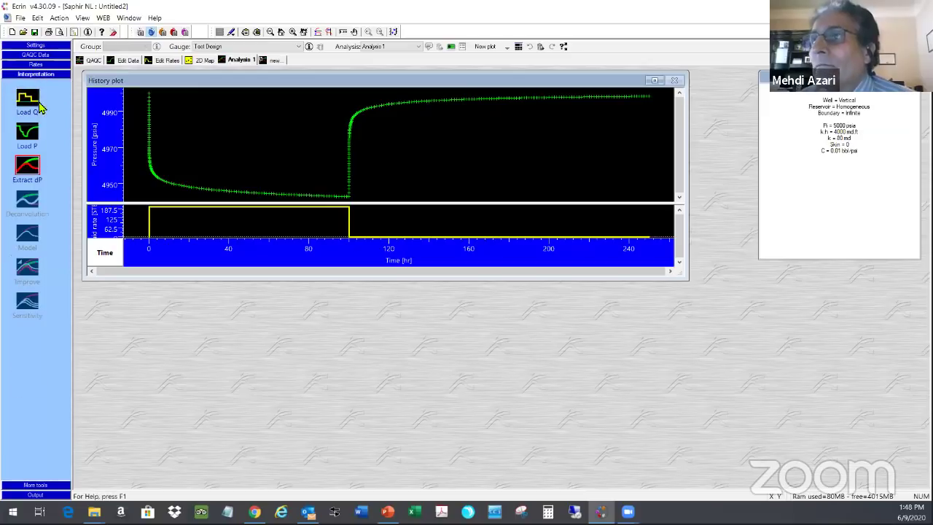
pyautogui.click(25, 169)
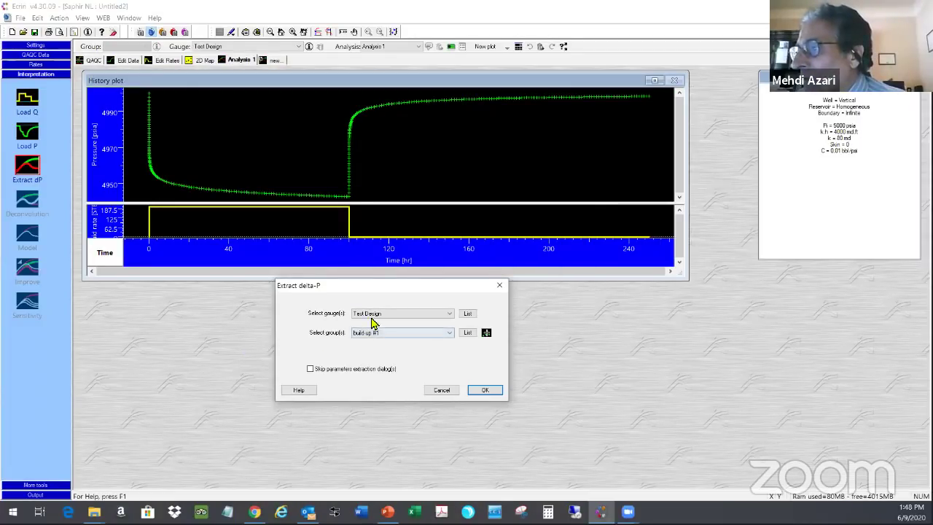
pyautogui.click(487, 390)
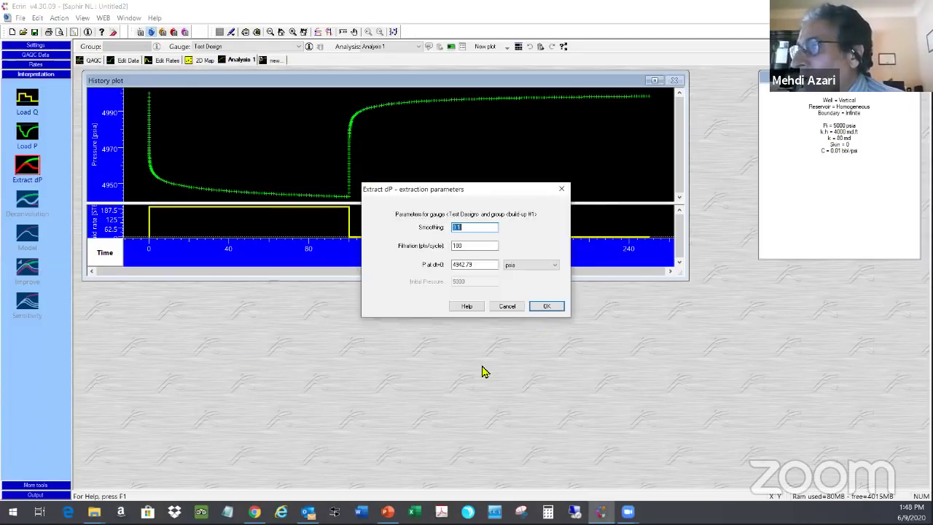
pyautogui.click(546, 307)
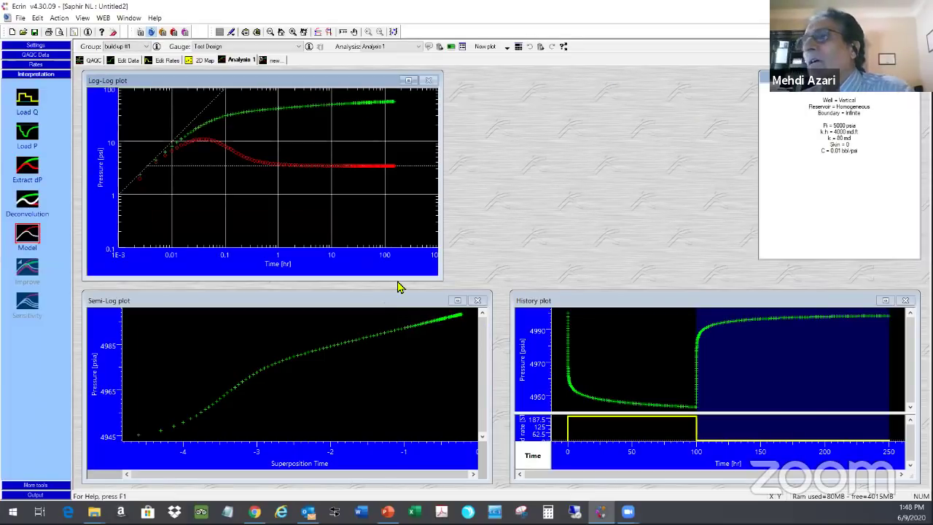
# Step: Examine the history, semi-log and log-log plots of the extracted build-up one by one at full size
pyautogui.doubleClick(575, 301)
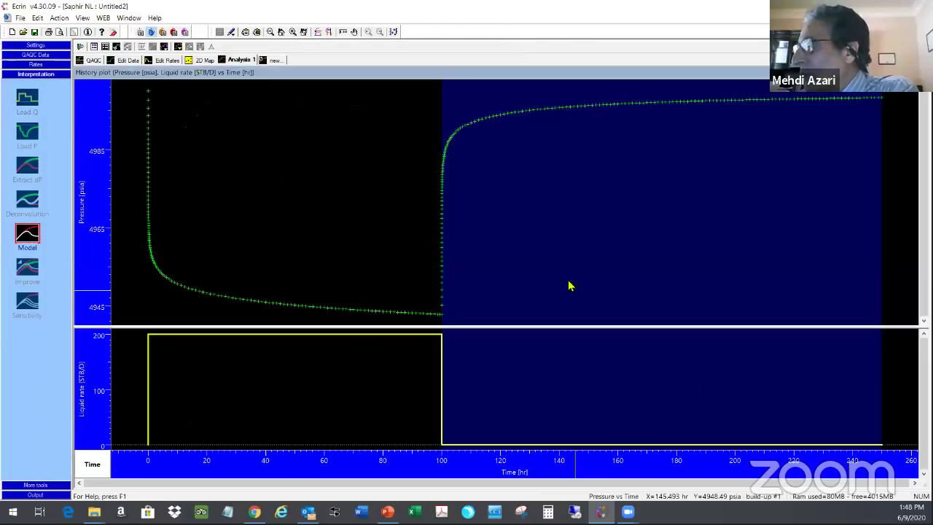
pyautogui.doubleClick(467, 75)
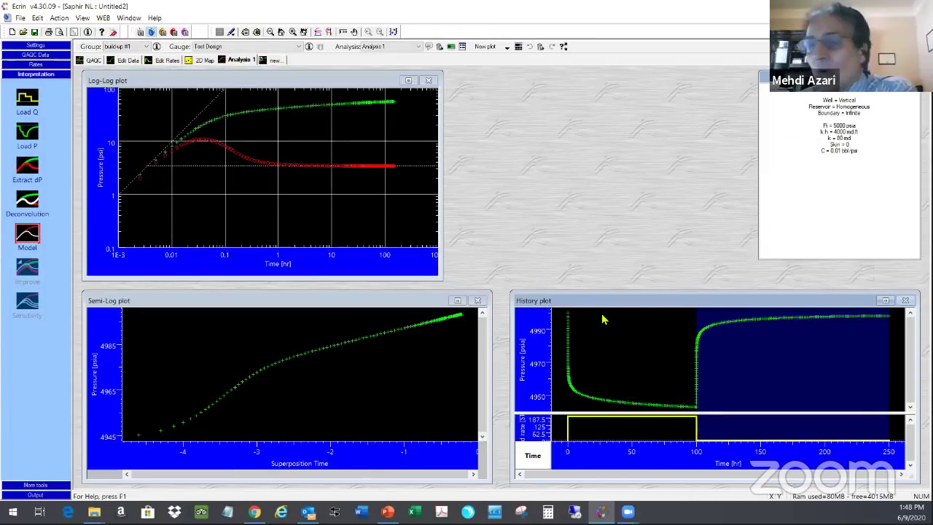
pyautogui.doubleClick(321, 301)
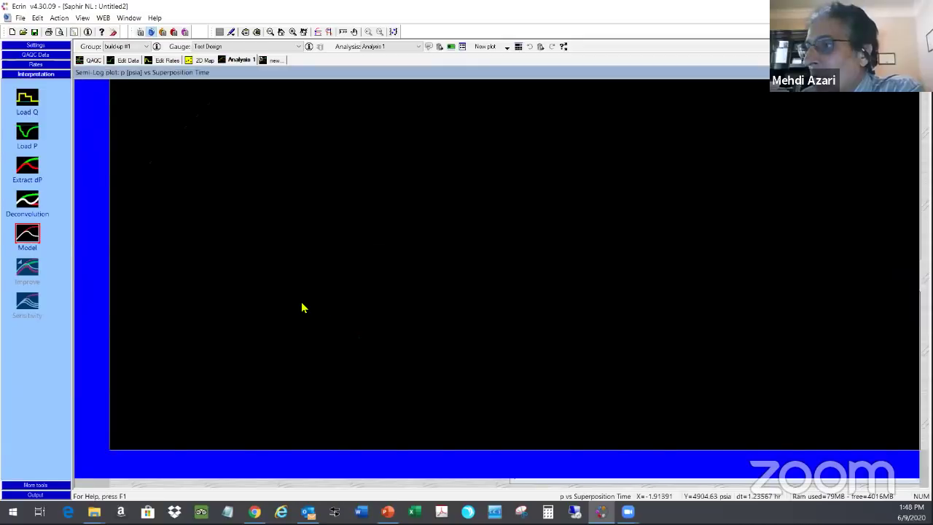
pyautogui.doubleClick(304, 78)
pyautogui.doubleClick(219, 109)
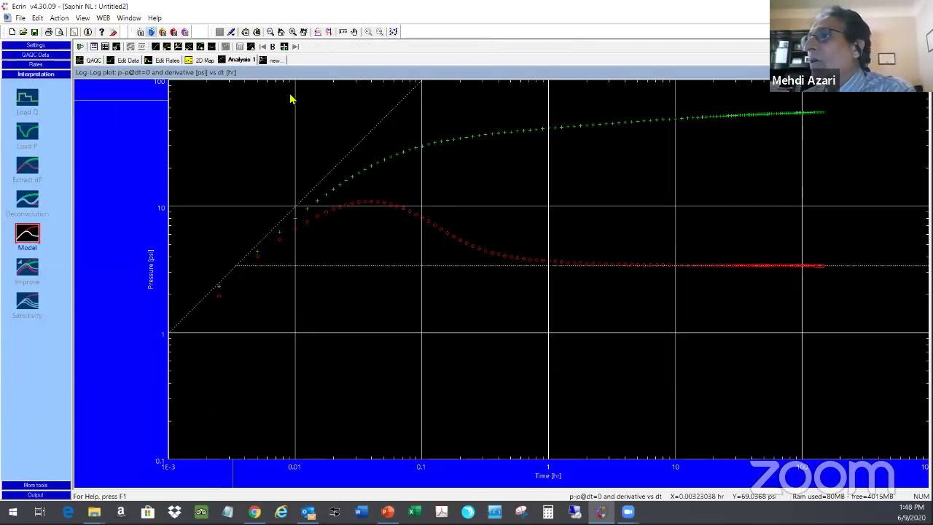